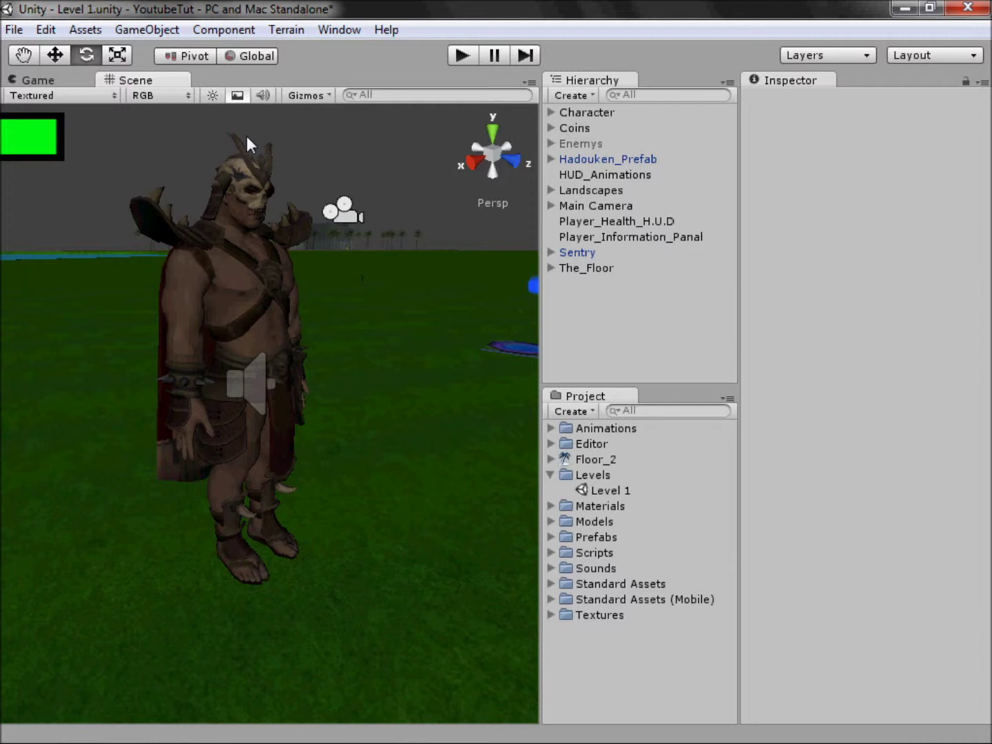
# - Check the walk-cycle reference image in the browser and rename the Walking animation in the Animations folder as Walking2
pyautogui.doubleClick(567, 429)
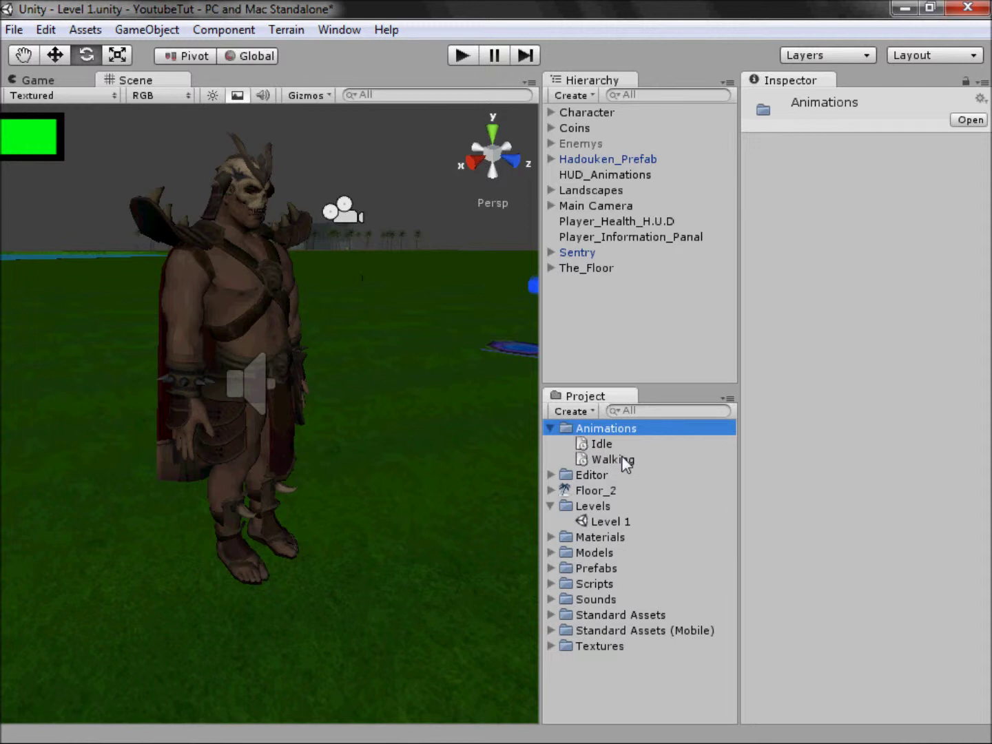
pyautogui.click(76, 735)
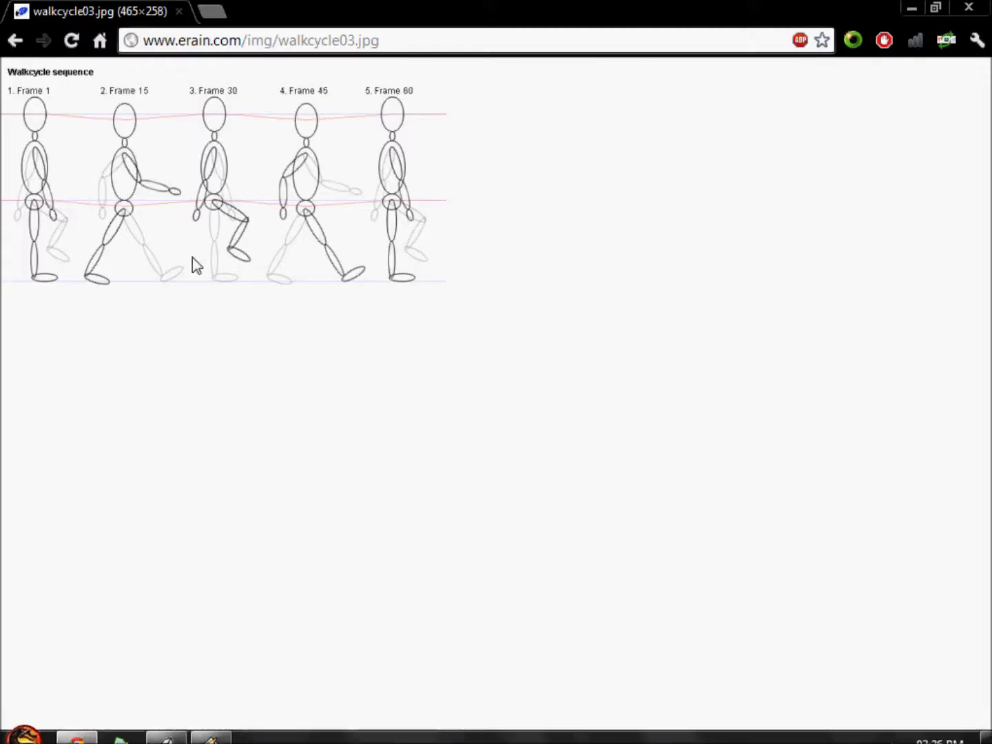
pyautogui.click(157, 738)
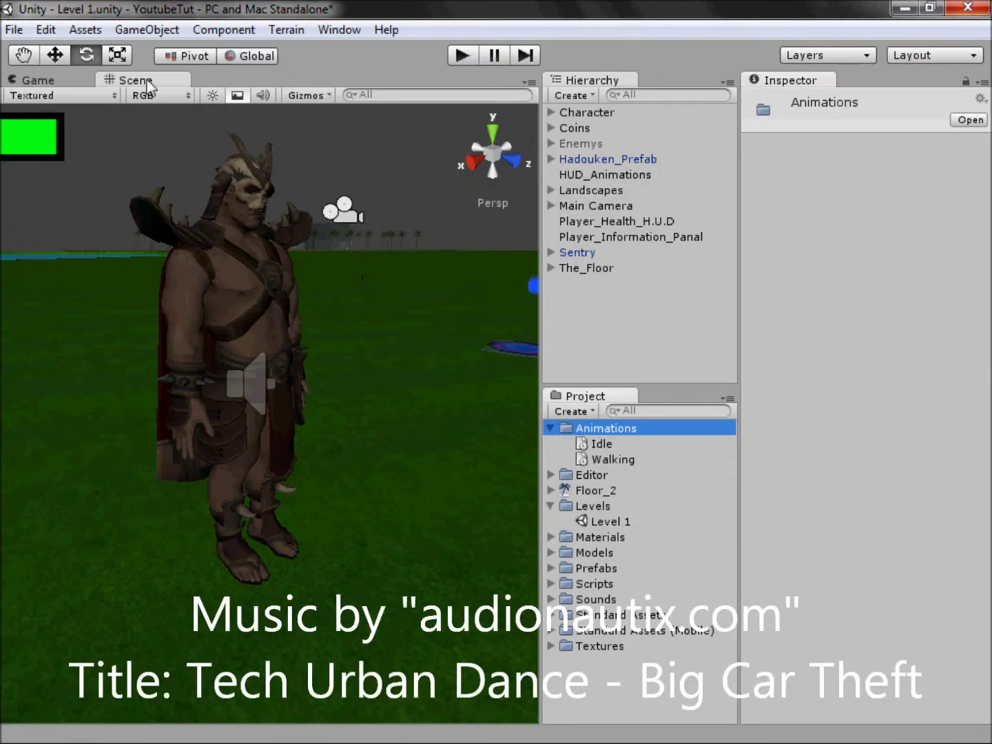
pyautogui.doubleClick(644, 459)
pyautogui.write('2')
pyautogui.press('Return')
# - Frame the Character in the Scene view and dock the Inspector, Hierarchy and Project panels together as one tabbed group
pyautogui.click(577, 128)
pyautogui.doubleClick(580, 112)
pyautogui.moveTo(714, 83); pyautogui.dragTo(894, 83)
pyautogui.moveTo(603, 81); pyautogui.dragTo(964, 93)
pyautogui.moveTo(640, 134); pyautogui.dragTo(796, 134)
# - Open the Animation window and dock it beneath the Scene view
pyautogui.click(319, 32)
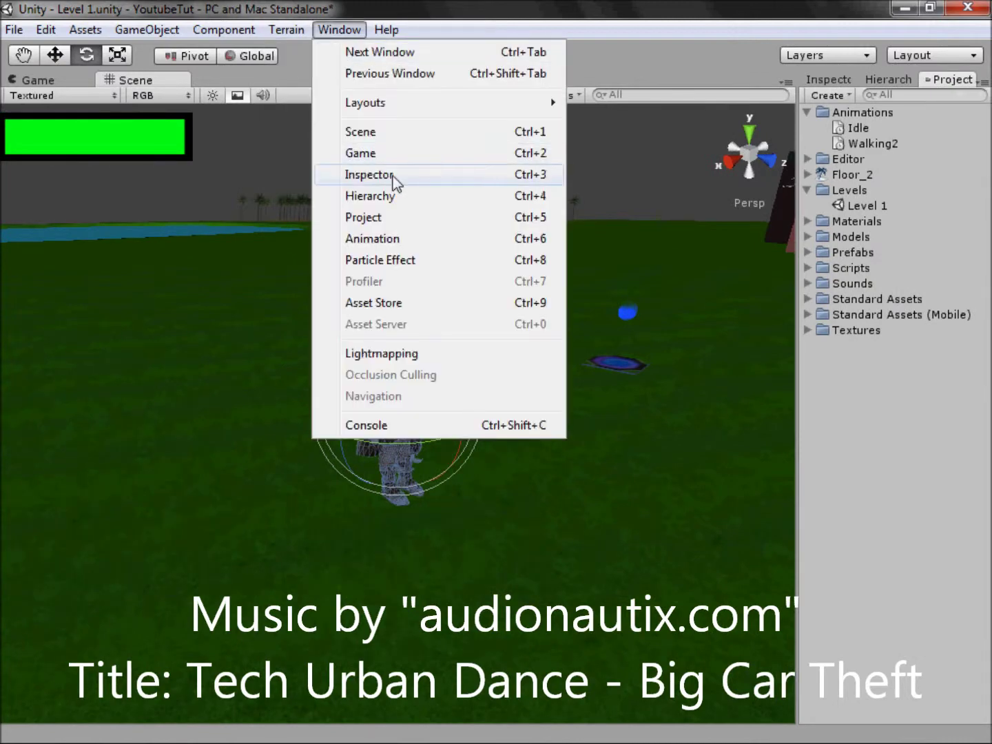
pyautogui.click(388, 240)
pyautogui.moveTo(52, 443); pyautogui.dragTo(185, 538)
pyautogui.moveTo(243, 511); pyautogui.dragTo(257, 455)
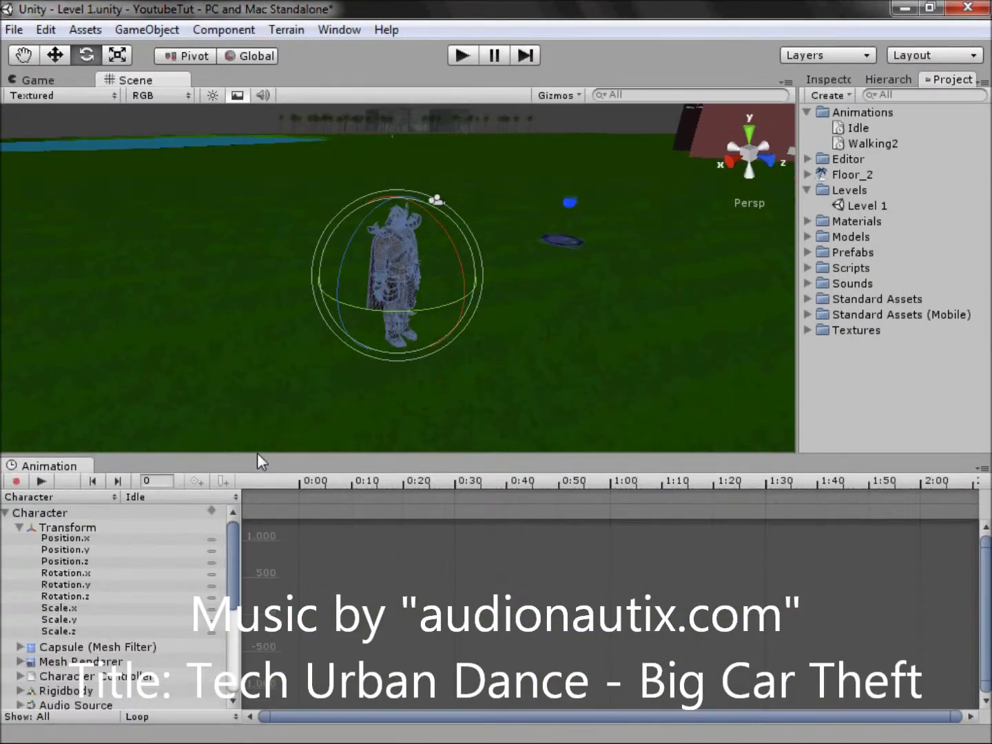
# - Show the Character from its right side view and expand its child objects in the Hierarchy
pyautogui.click(766, 148)
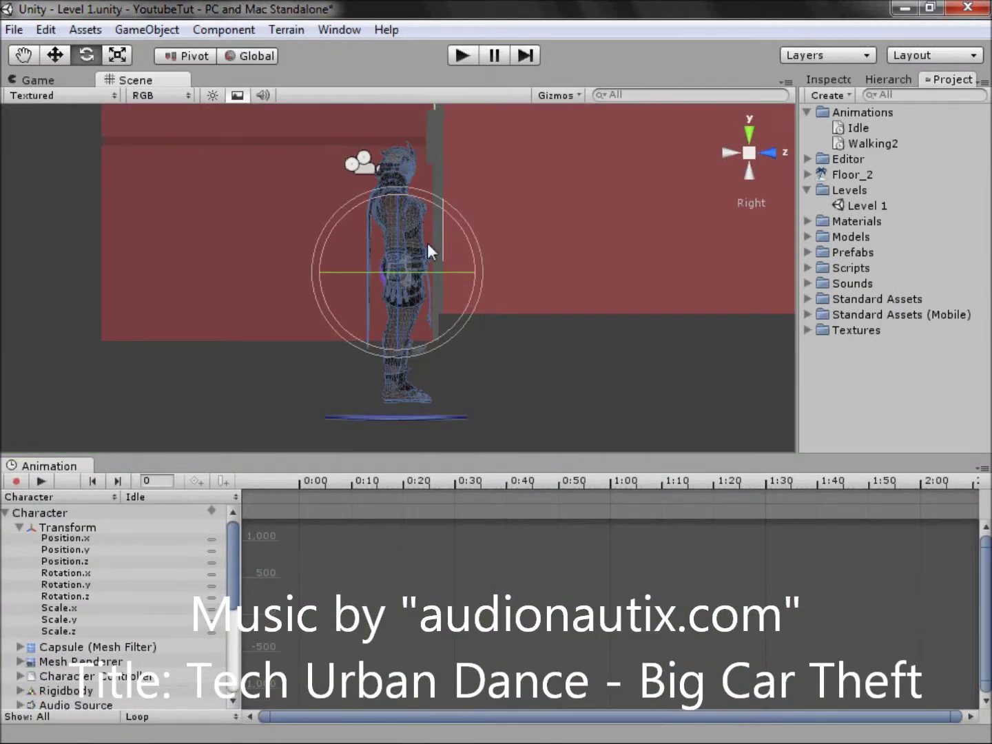
pyautogui.click(848, 80)
pyautogui.click(873, 80)
pyautogui.click(827, 113)
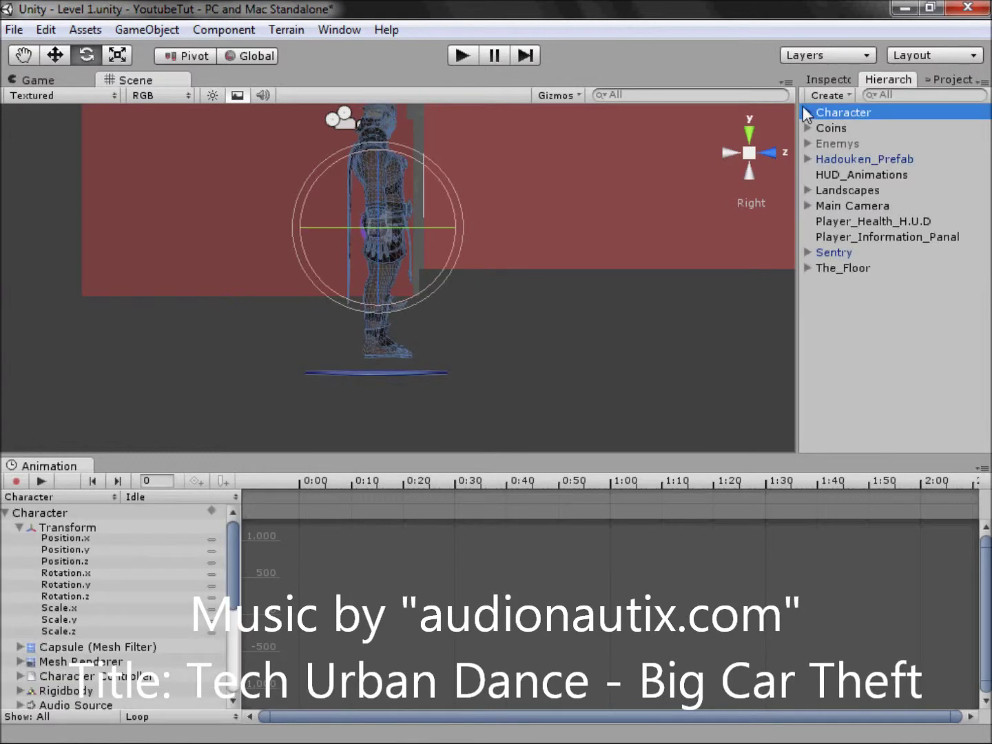
pyautogui.click(807, 112)
# - Create a new animation clip named Walking in the Animations folder and make it the Character's active clip
pyautogui.click(193, 497)
pyautogui.click(189, 597)
pyautogui.write('Walking')
pyautogui.click(605, 227)
pyautogui.doubleClick(605, 228)
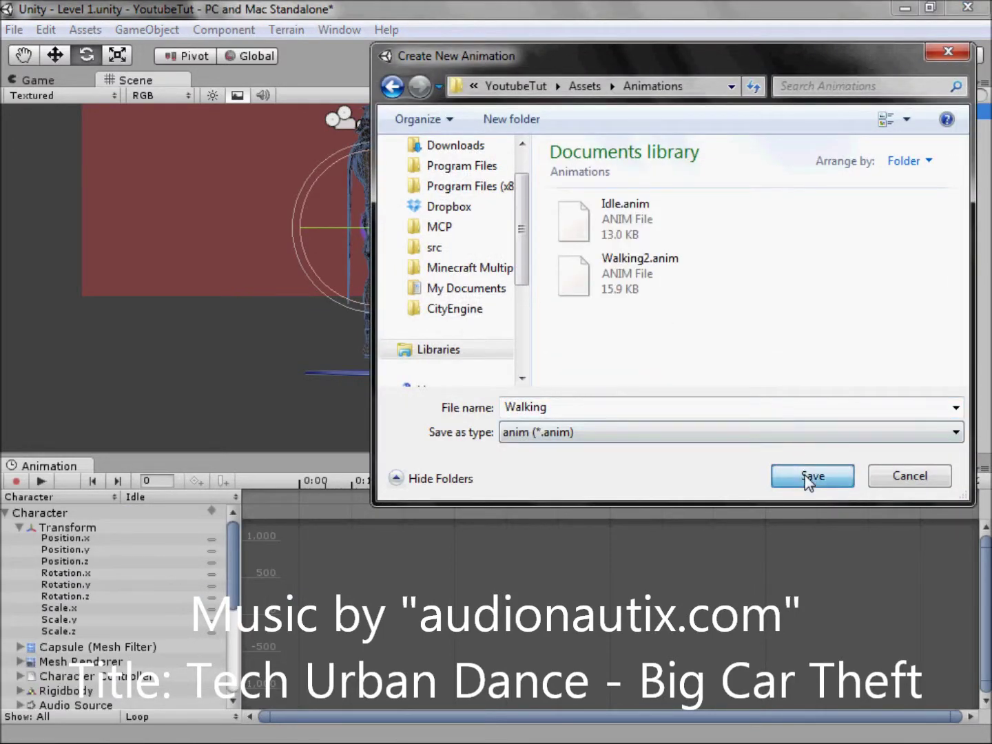
pyautogui.click(782, 474)
pyautogui.click(165, 498)
pyautogui.click(176, 582)
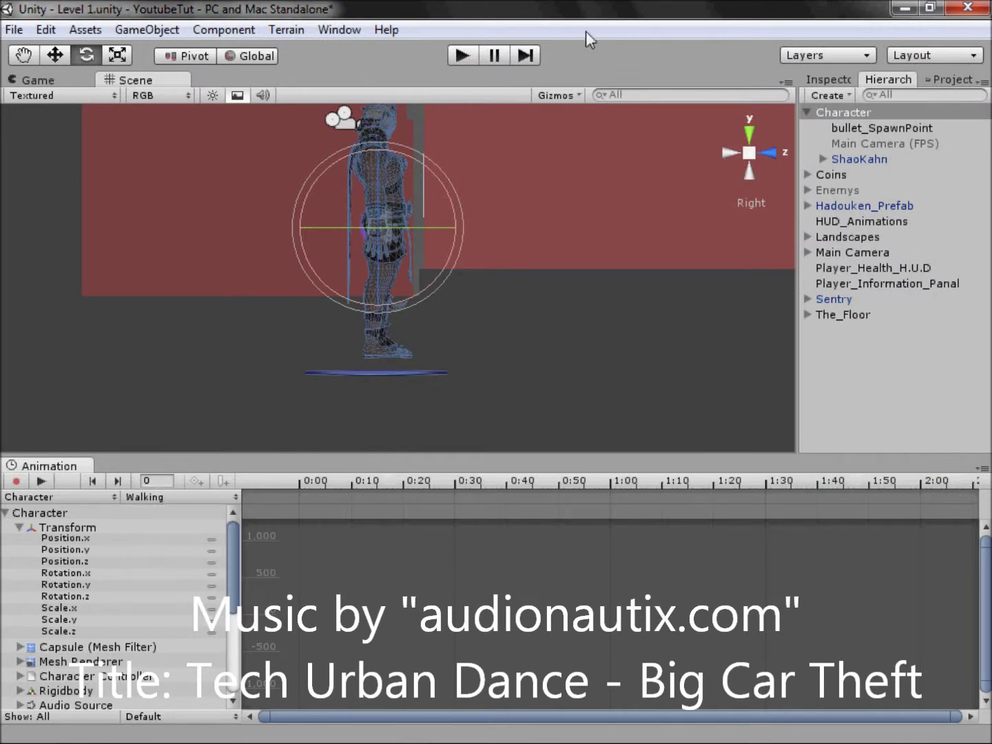
# - Expand the full ShaoKahn bone hierarchy, select the RightUpLeg bone and start recording the Walking clip
pyautogui.keyDown('alt'); pyautogui.click(822, 158); pyautogui.keyUp('alt')
pyautogui.click(907, 345)
pyautogui.scroll(3, 378, 328)
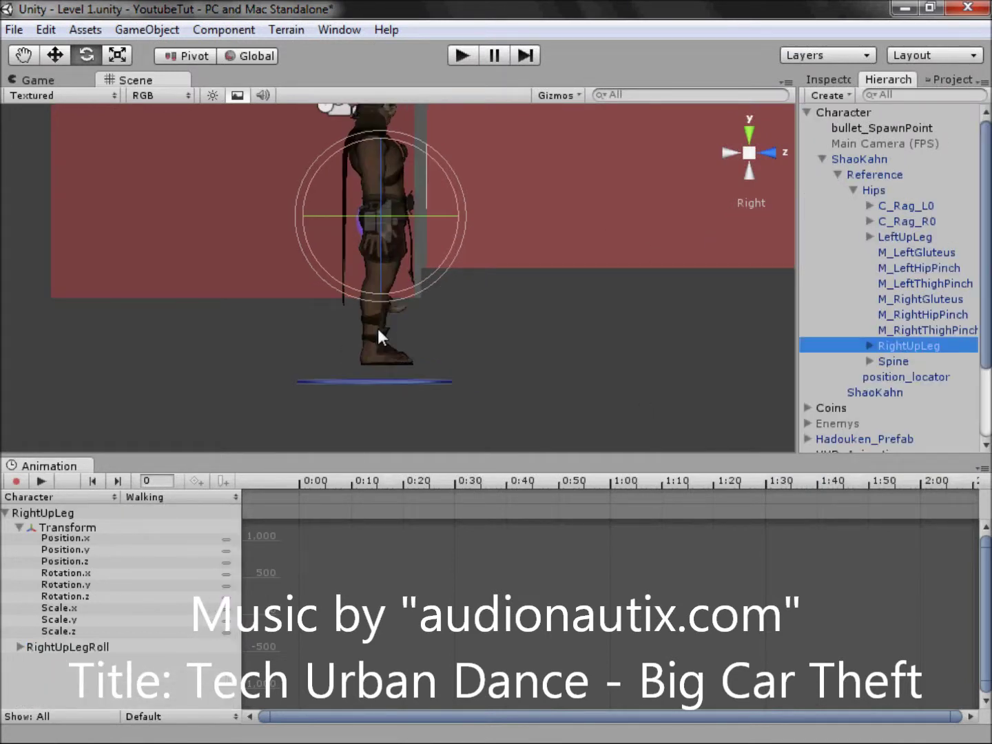
pyautogui.click(16, 480)
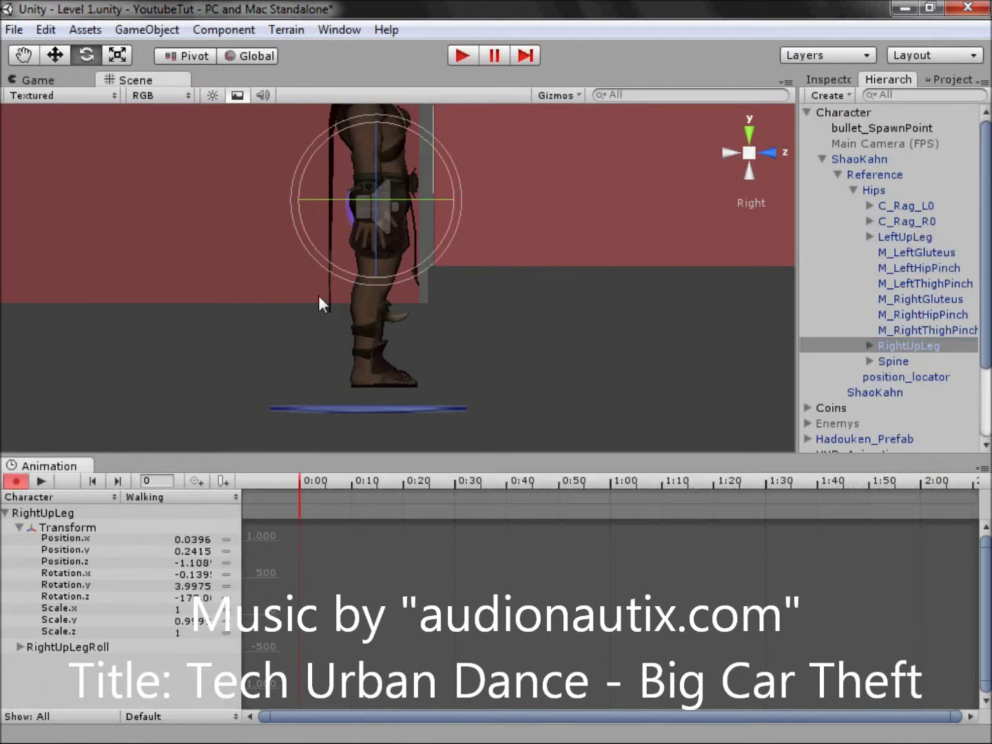
# - Key RightUpLeg's rotation at frame 0 in its original standing pose, with a Y rotation of 3.997
pyautogui.click(845, 79)
pyautogui.click(910, 230)
pyautogui.moveTo(437, 145); pyautogui.dragTo(429, 72)
pyautogui.click(901, 232)
pyautogui.hotkey('ctrl', 'z')
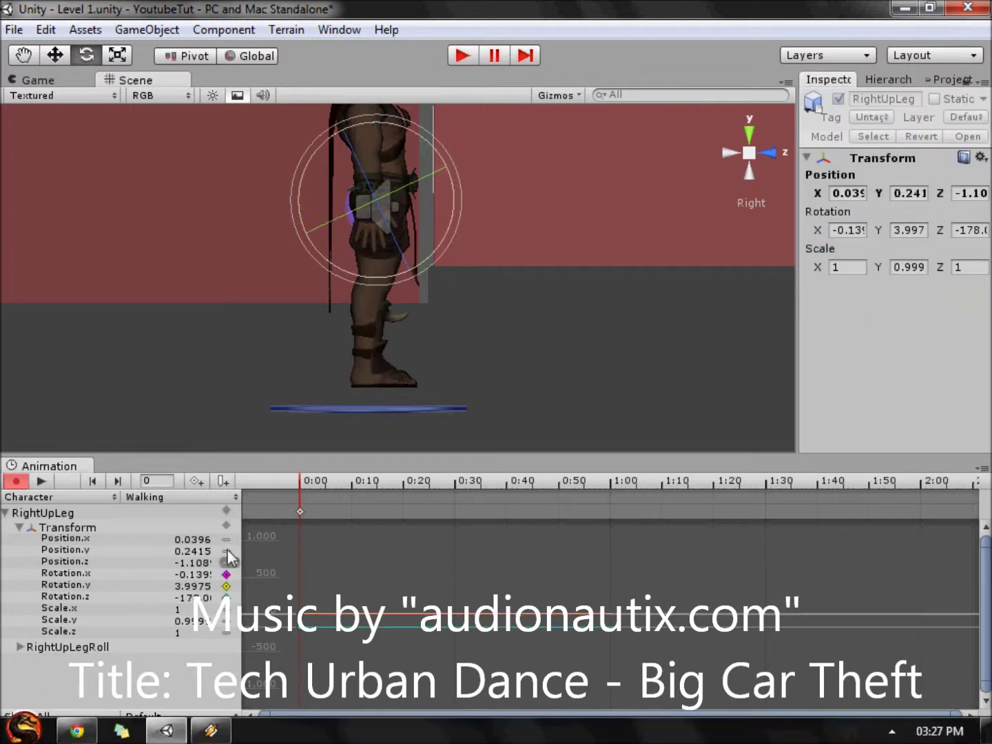
pyautogui.click(357, 481)
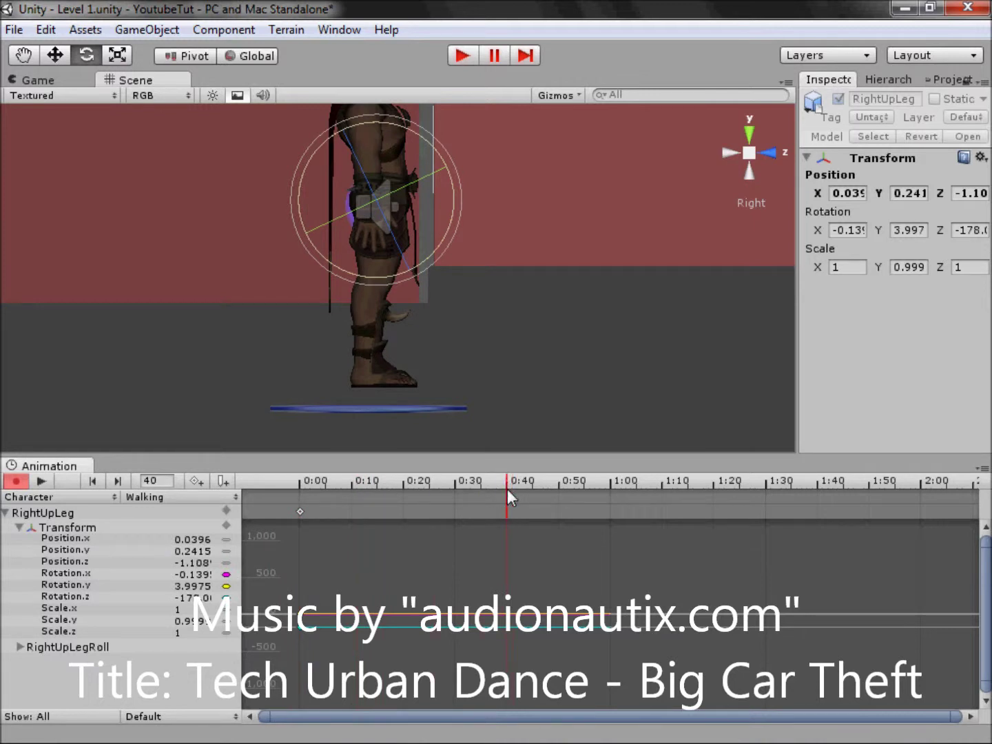
pyautogui.moveTo(454, 210); pyautogui.dragTo(520, 317)
pyautogui.click(69, 732)
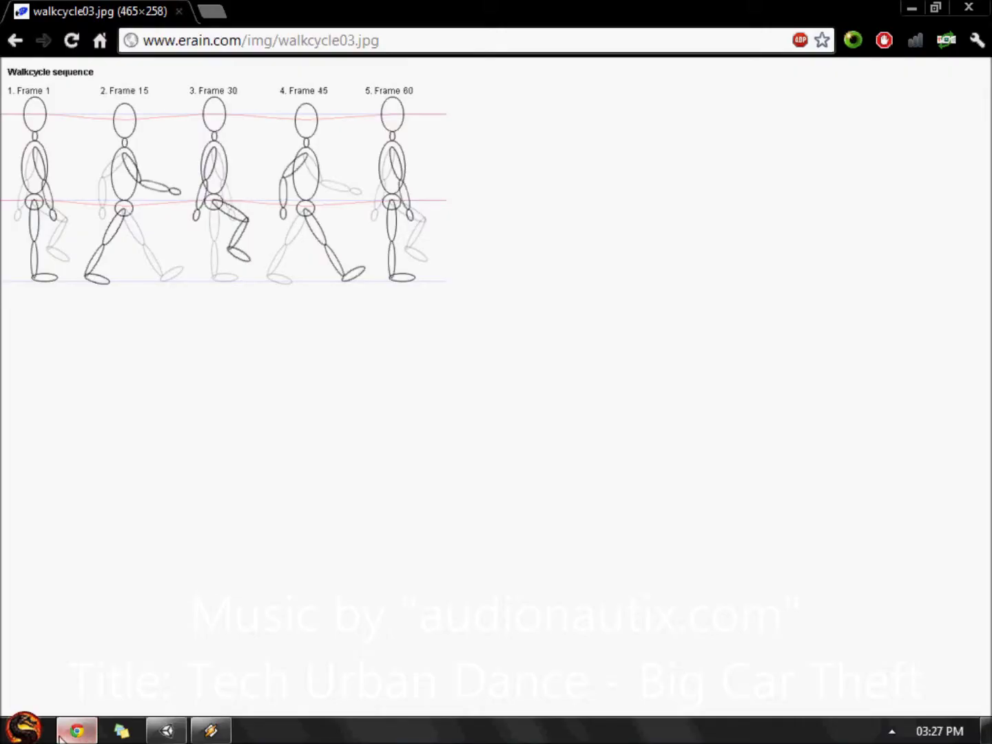
pyautogui.click(167, 730)
pyautogui.hotkey('ctrl', 'z')
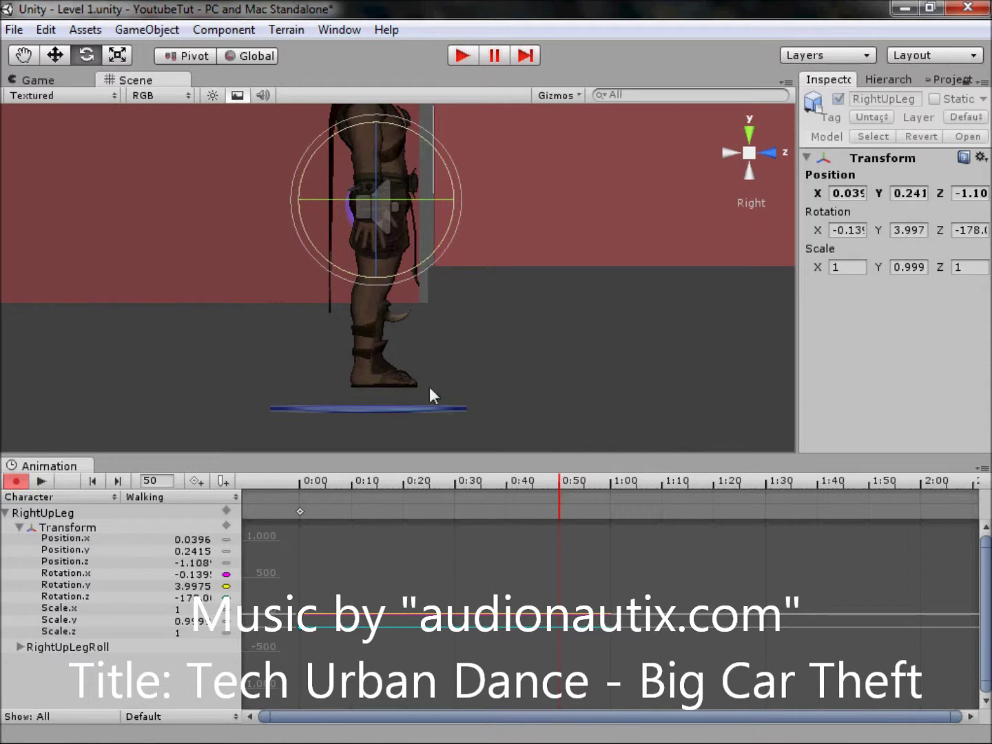
# - Key RightUpLeg's rotation at frame 50 with a Y rotation of 3.997566
pyautogui.moveTo(426, 258); pyautogui.dragTo(432, 252)
pyautogui.click(907, 231)
pyautogui.write('3.997566')
pyautogui.press('Return')
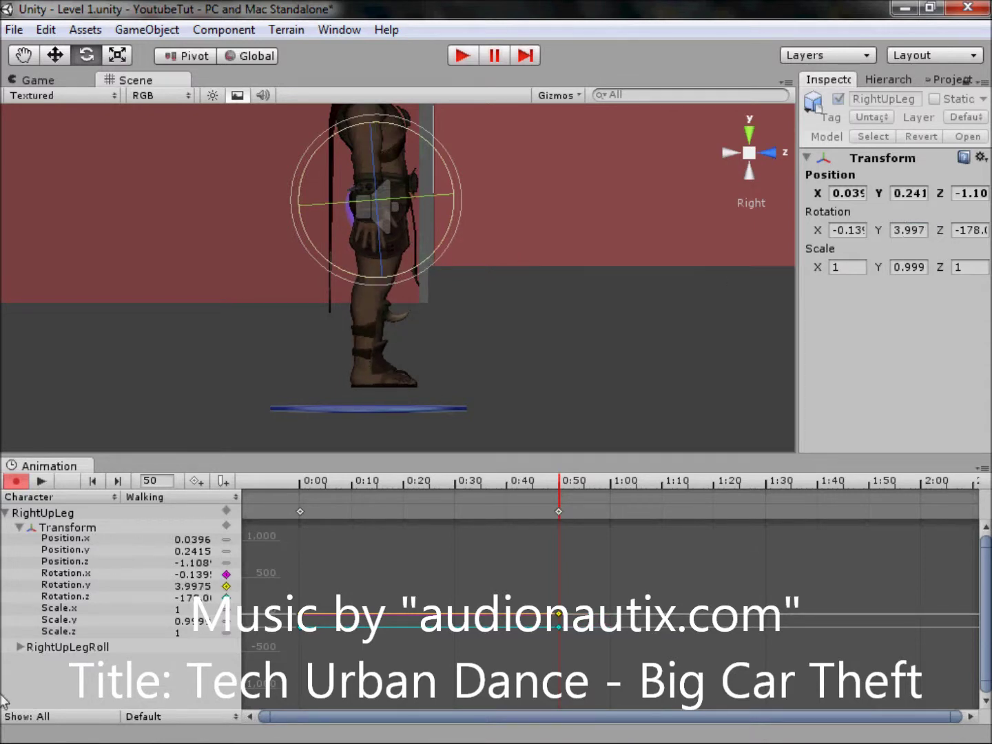
# - Following the walk-cycle reference, swing RightUpLeg backward at frame 100 to a Y rotation of about 29.9
pyautogui.click(78, 731)
pyautogui.click(167, 730)
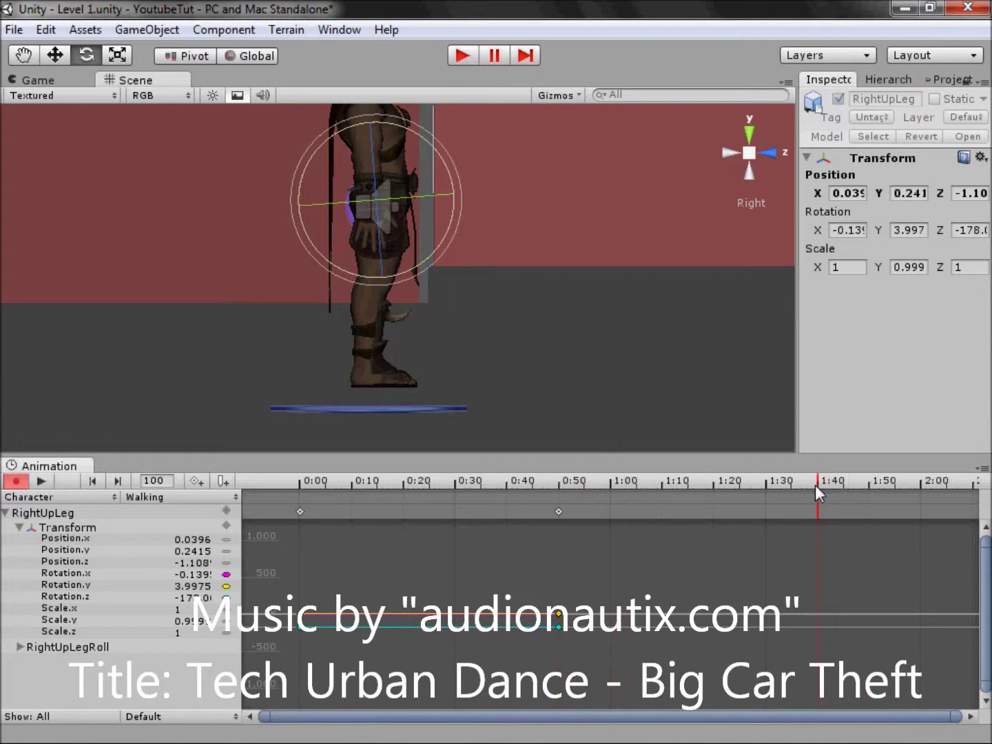
pyautogui.moveTo(456, 185); pyautogui.dragTo(489, 225)
# - Following the walk-cycle reference, swing RightUpLeg forward at frame 150 to a Y rotation of about -48.3
pyautogui.scroll(-3, 285, 631)
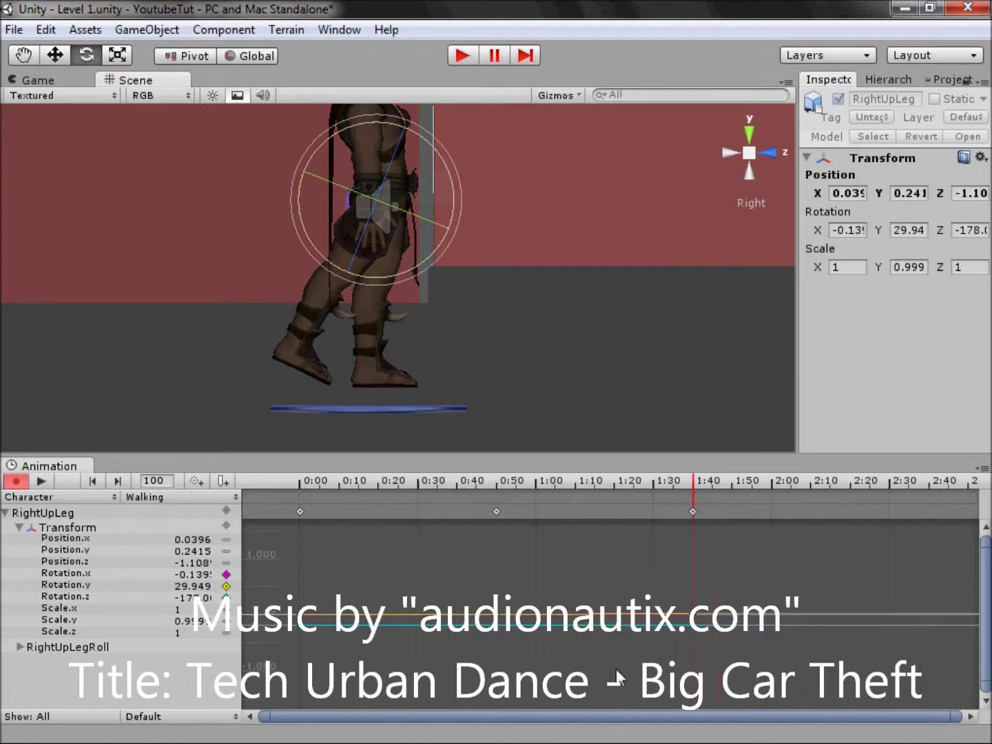
pyautogui.scroll(-3, 754, 511)
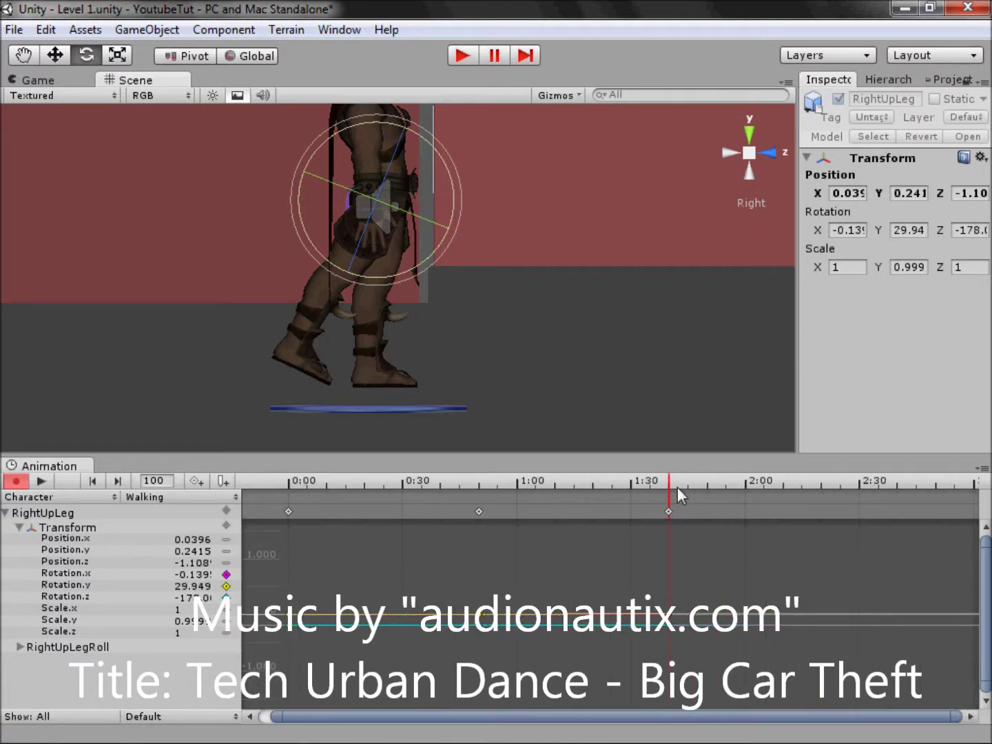
pyautogui.scroll(3, 674, 490)
pyautogui.moveTo(712, 482); pyautogui.dragTo(843, 483)
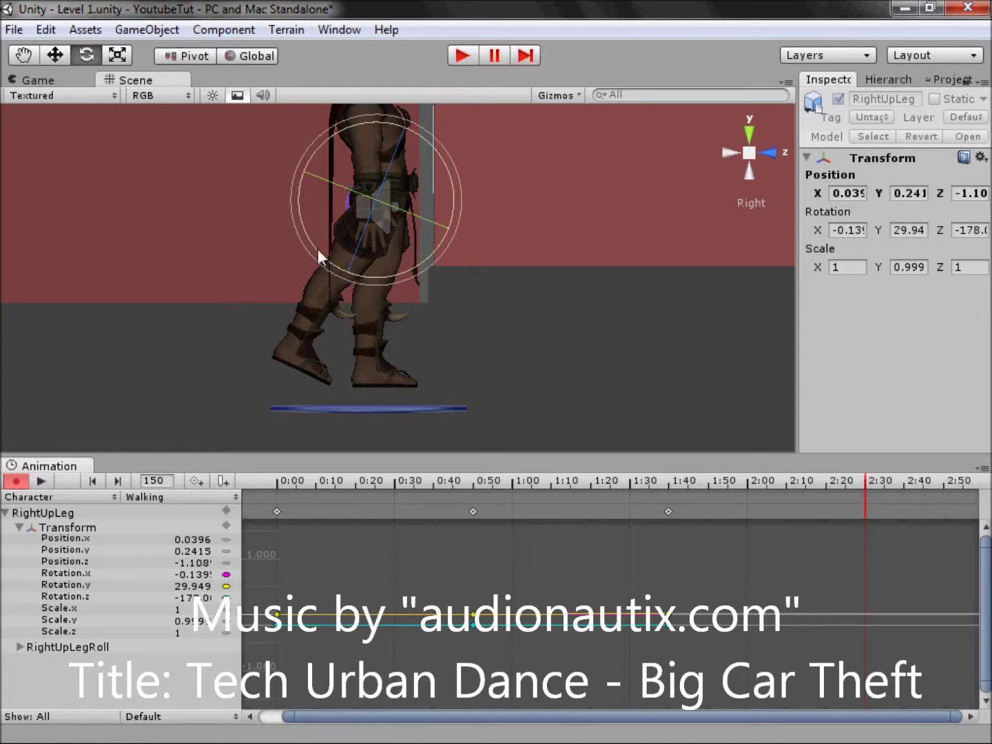
pyautogui.click(86, 735)
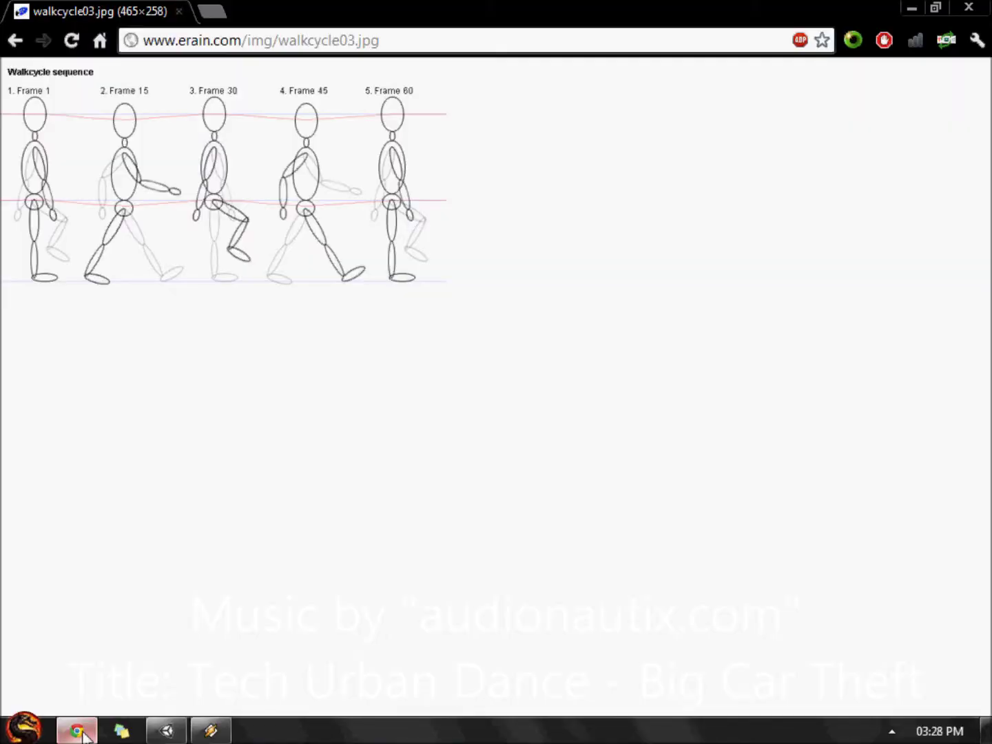
pyautogui.click(82, 735)
pyautogui.moveTo(455, 190); pyautogui.dragTo(461, 710)
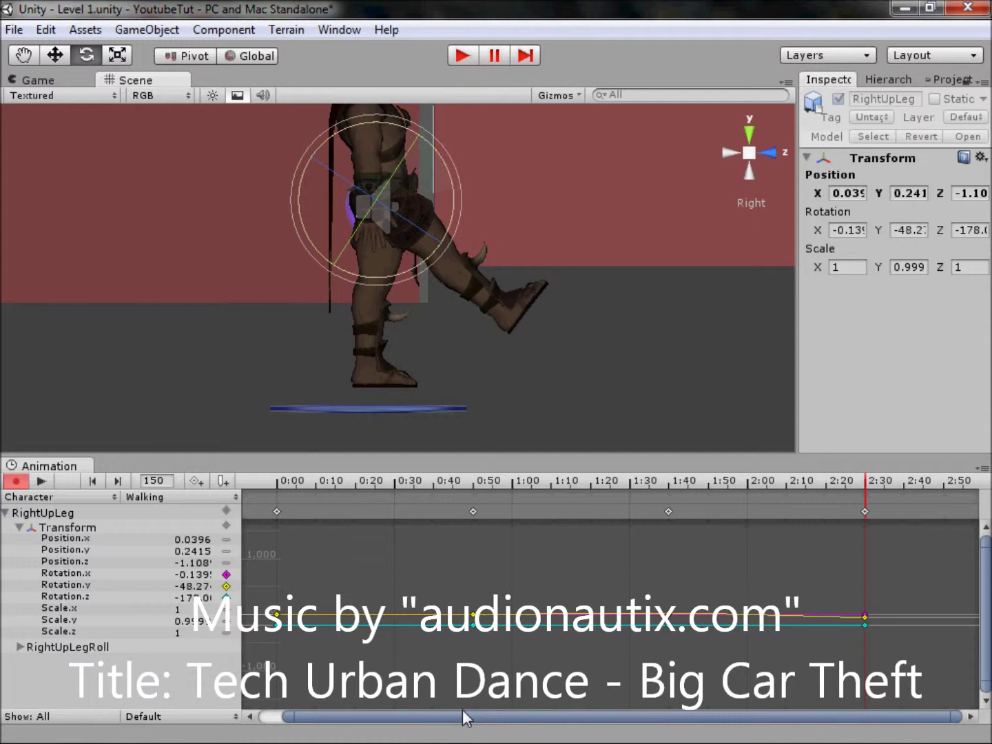
# - Lower RightUpLeg at frame 200 to a Y rotation of about -26.4, following the walk-cycle reference
pyautogui.click(971, 716)
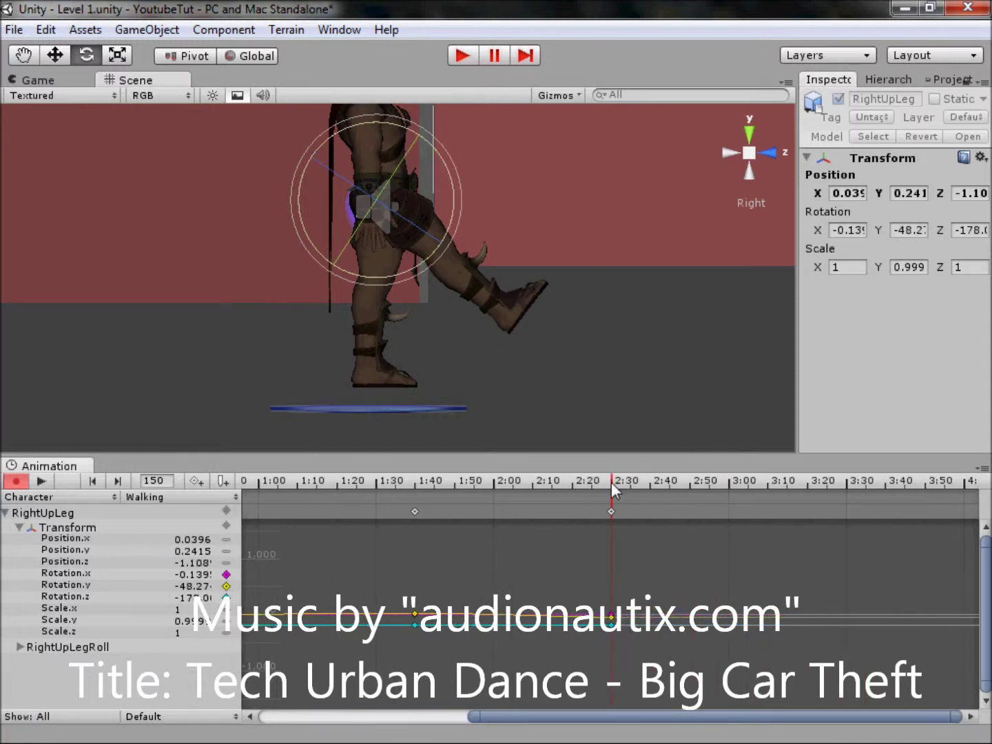
pyautogui.moveTo(611, 482); pyautogui.dragTo(846, 479)
pyautogui.click(75, 732)
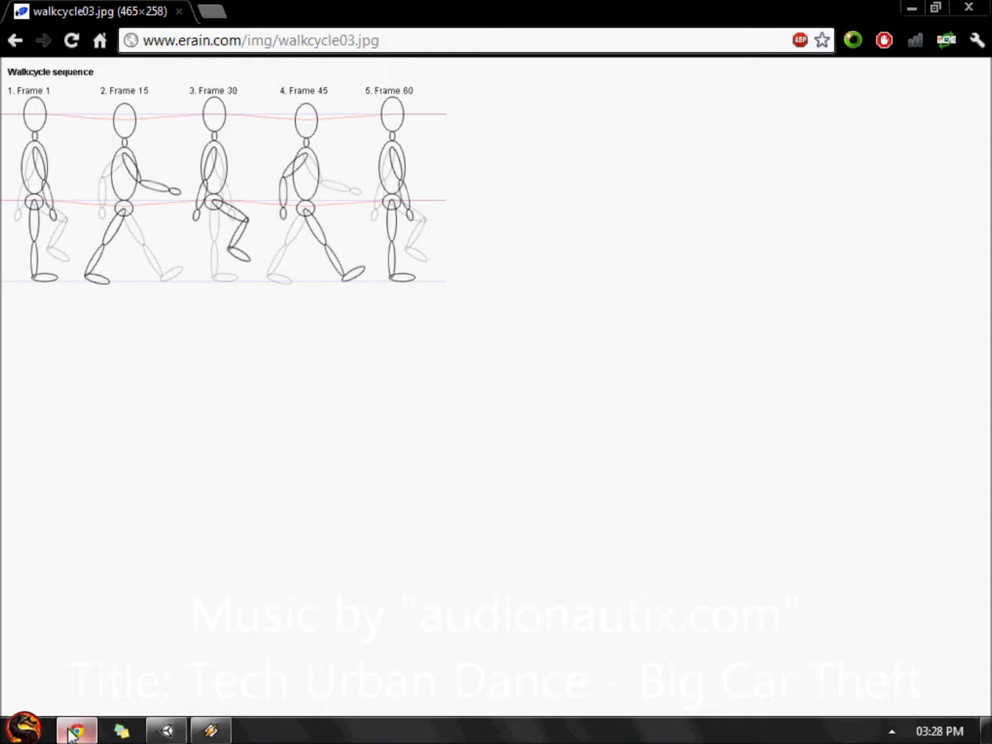
pyautogui.click(74, 732)
pyautogui.moveTo(446, 168); pyautogui.dragTo(465, 227)
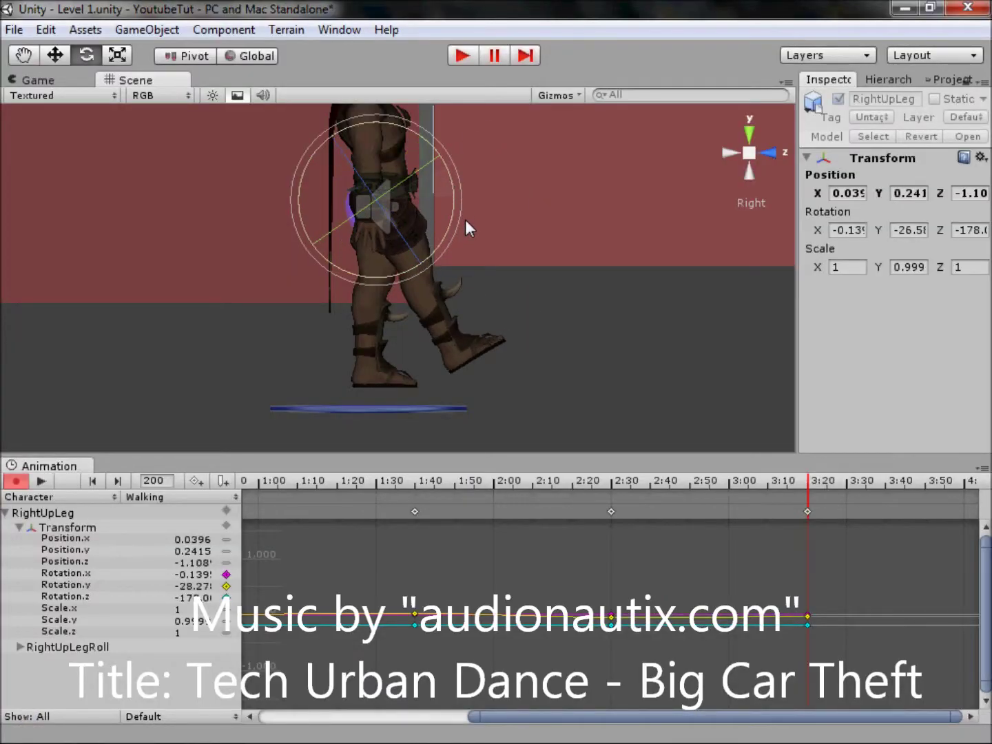
# - Key RightUpLeg at frame 250 with the same Y rotation as at frame 0
pyautogui.click(970, 717)
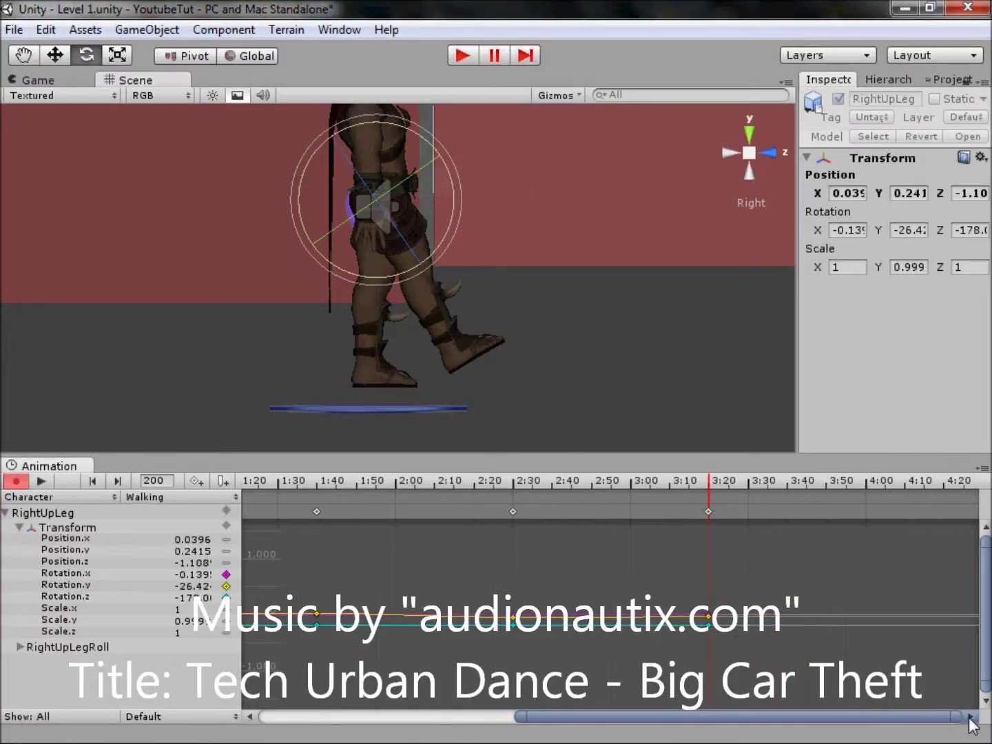
pyautogui.moveTo(679, 483); pyautogui.dragTo(713, 481)
pyautogui.moveTo(832, 480); pyautogui.dragTo(871, 478)
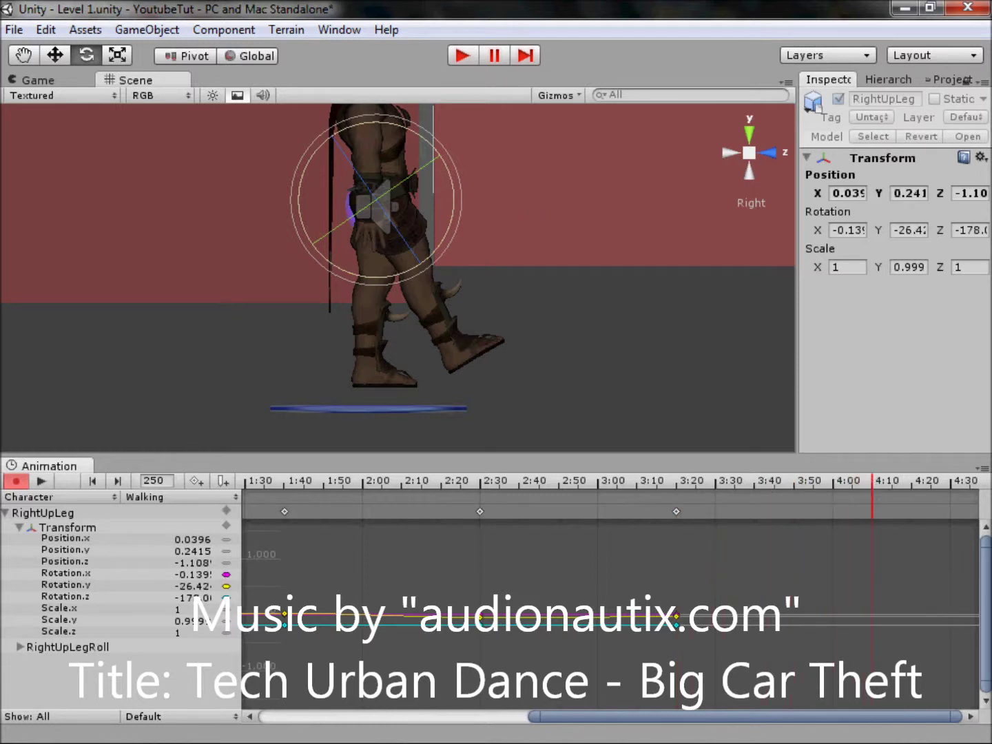
pyautogui.click(76, 733)
pyautogui.click(76, 733)
pyautogui.click(912, 232)
pyautogui.hotkey('ctrl', 'v')
pyautogui.press('Return')
# - Play and scrub the Walking clip across its whole frame range to review the right leg's motion
pyautogui.click(40, 480)
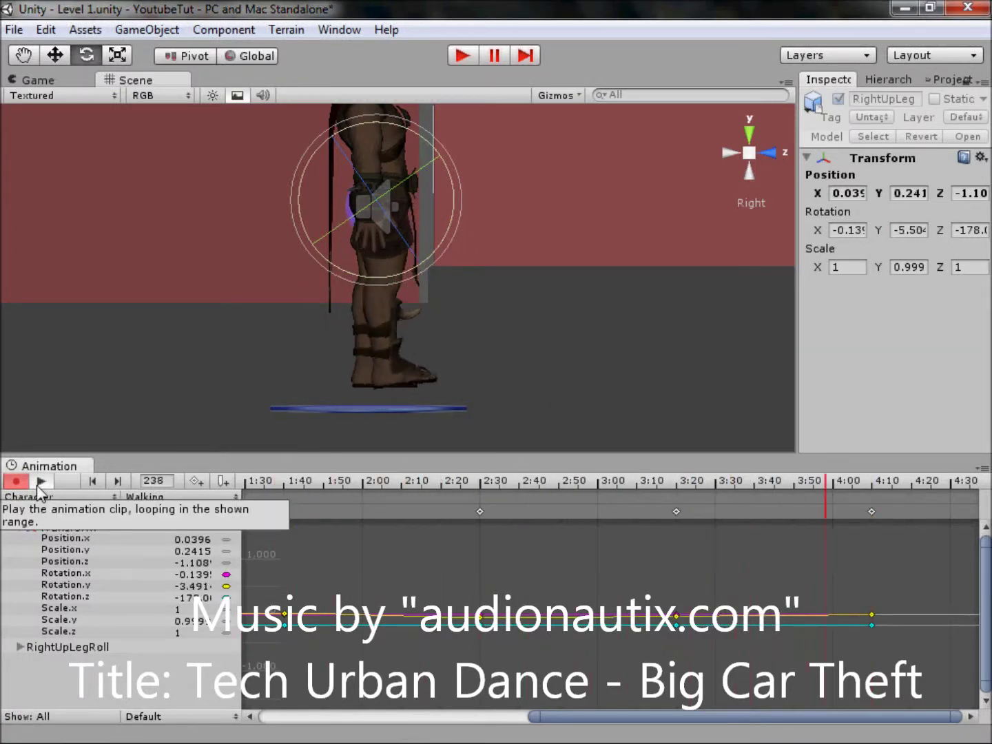
pyautogui.click(40, 480)
pyautogui.moveTo(307, 481); pyautogui.dragTo(701, 517)
pyautogui.scroll(-6, 704, 544)
pyautogui.moveTo(318, 485); pyautogui.dragTo(300, 484)
pyautogui.click(43, 482)
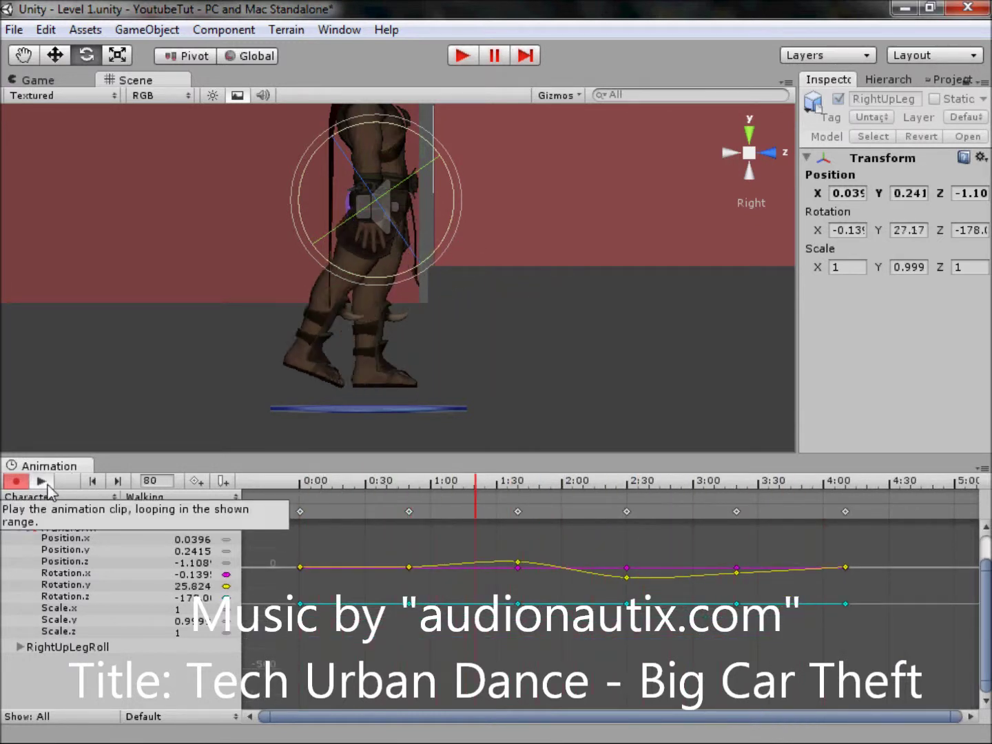
pyautogui.click(47, 485)
pyautogui.moveTo(801, 486); pyautogui.dragTo(284, 493)
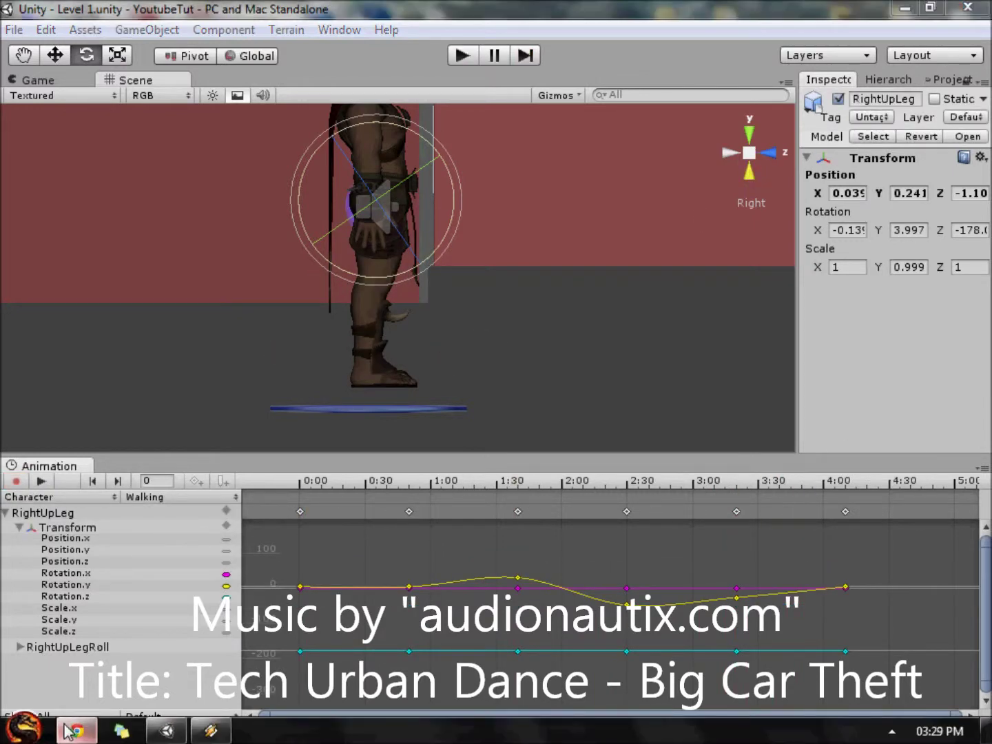
# - Show the Character from its left side, select the LeftUpLeg bone and start recording it in the Walking clip
pyautogui.click(69, 730)
pyautogui.click(69, 730)
pyautogui.click(686, 161)
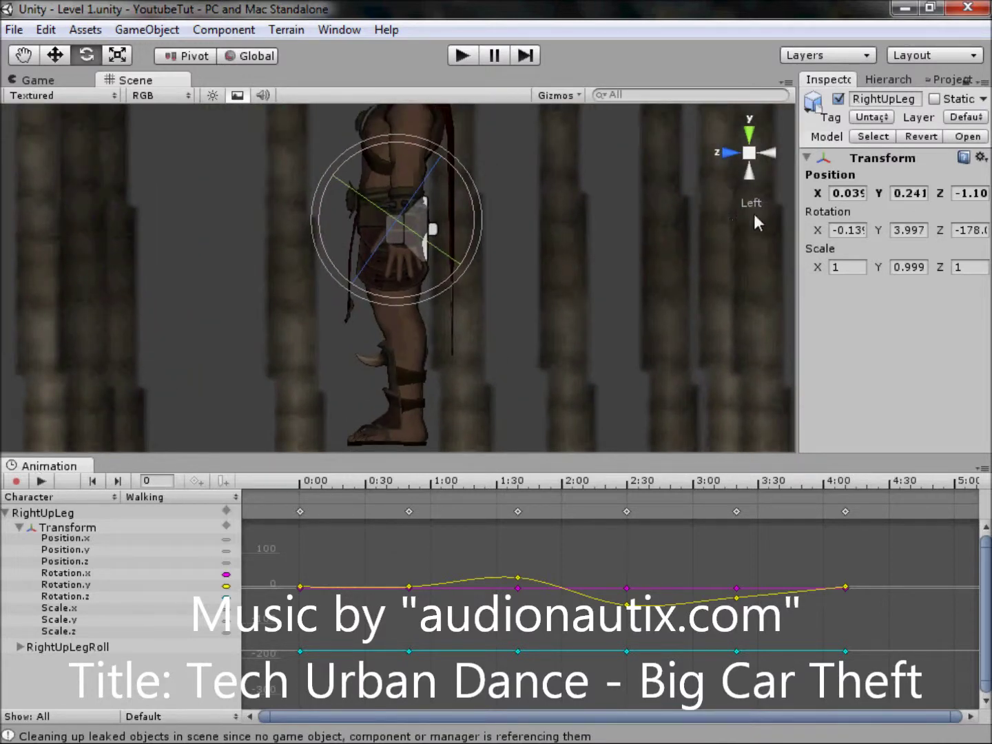
pyautogui.click(949, 79)
pyautogui.click(888, 79)
pyautogui.click(904, 237)
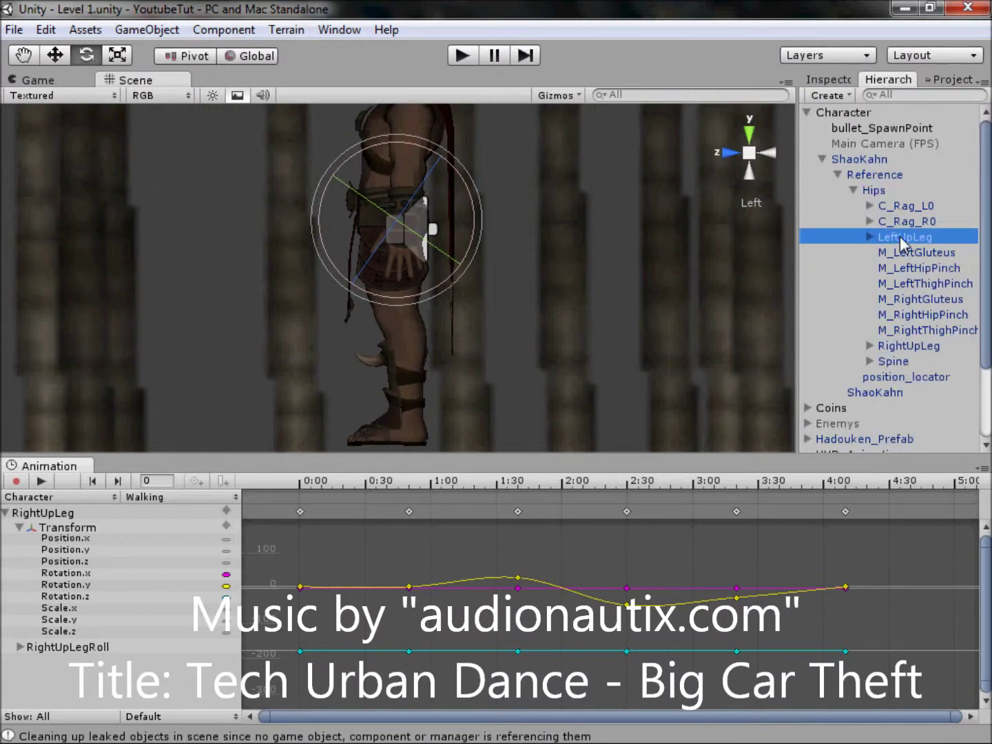
pyautogui.click(16, 481)
pyautogui.click(73, 732)
pyautogui.click(73, 732)
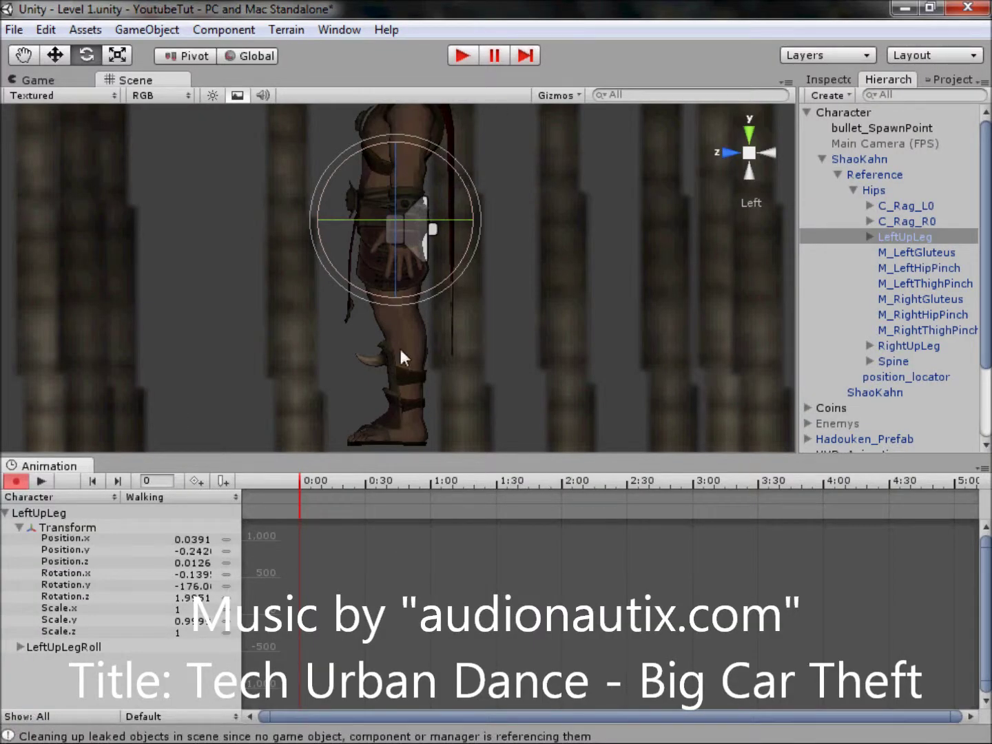
pyautogui.click(835, 81)
pyautogui.click(912, 233)
pyautogui.write('3.997566')
pyautogui.hotkey('ctrl', 'z')
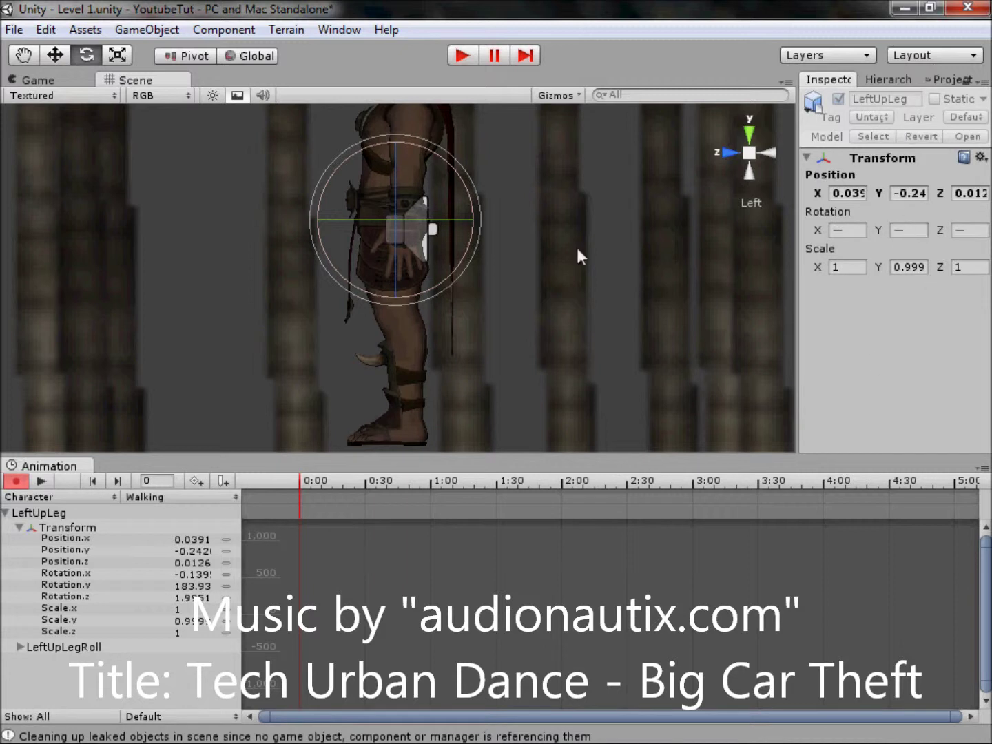
pyautogui.click(950, 80)
pyautogui.click(890, 79)
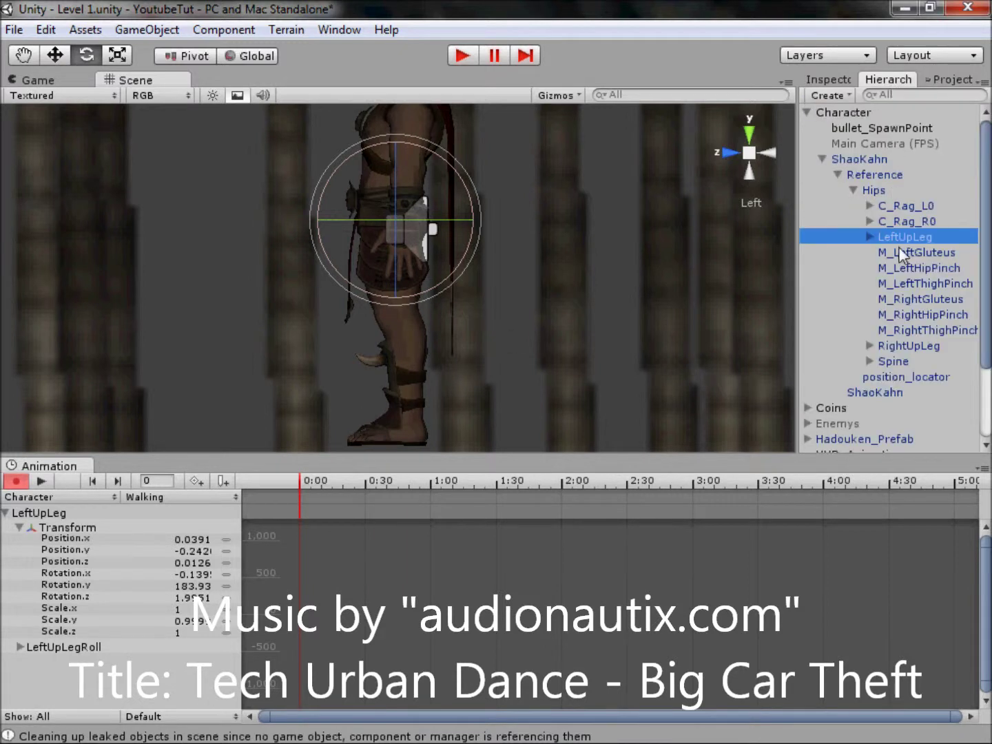
# - Key LeftUpLeg at frame 0 of the Walking clip with a Y rotation of about 183.94
pyautogui.click(829, 78)
pyautogui.click(910, 231)
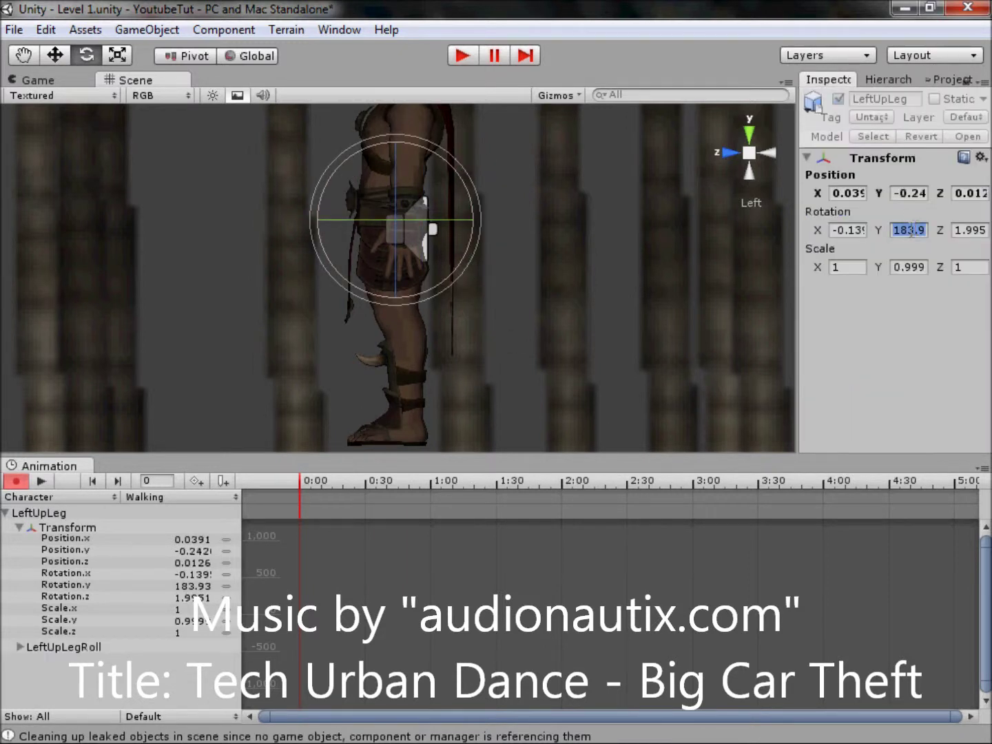
pyautogui.moveTo(460, 184); pyautogui.dragTo(394, 228)
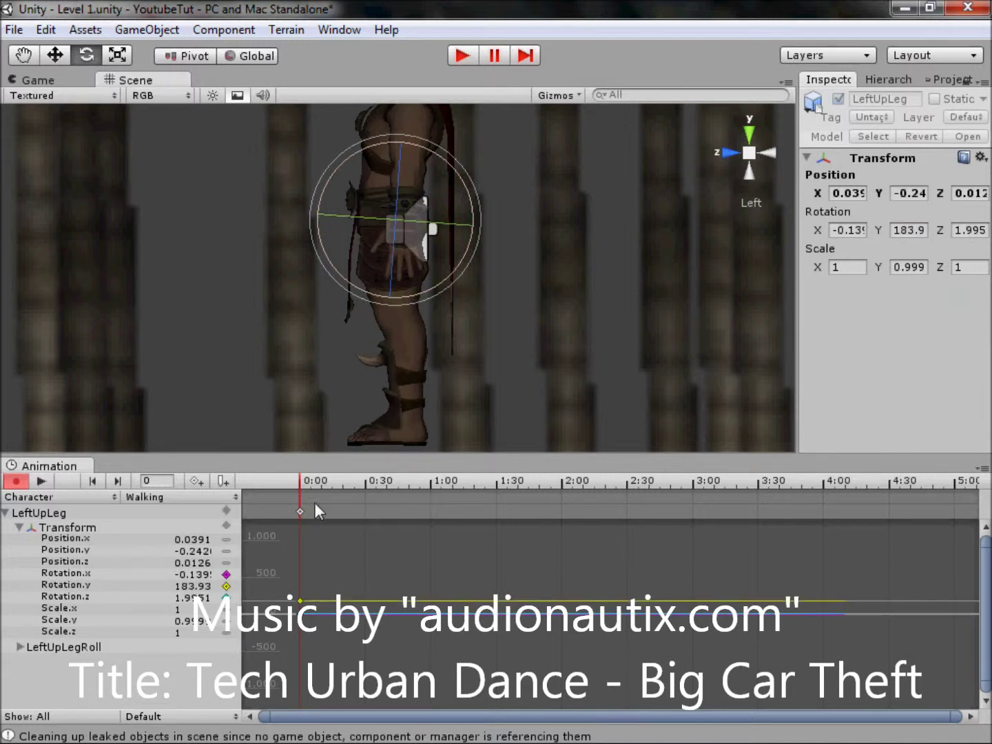
# - Swing LeftUpLeg at frame 50 to a Y rotation of about 132.9, following the walk-cycle reference
pyautogui.moveTo(301, 482); pyautogui.dragTo(389, 480)
pyautogui.scroll(3, 410, 500)
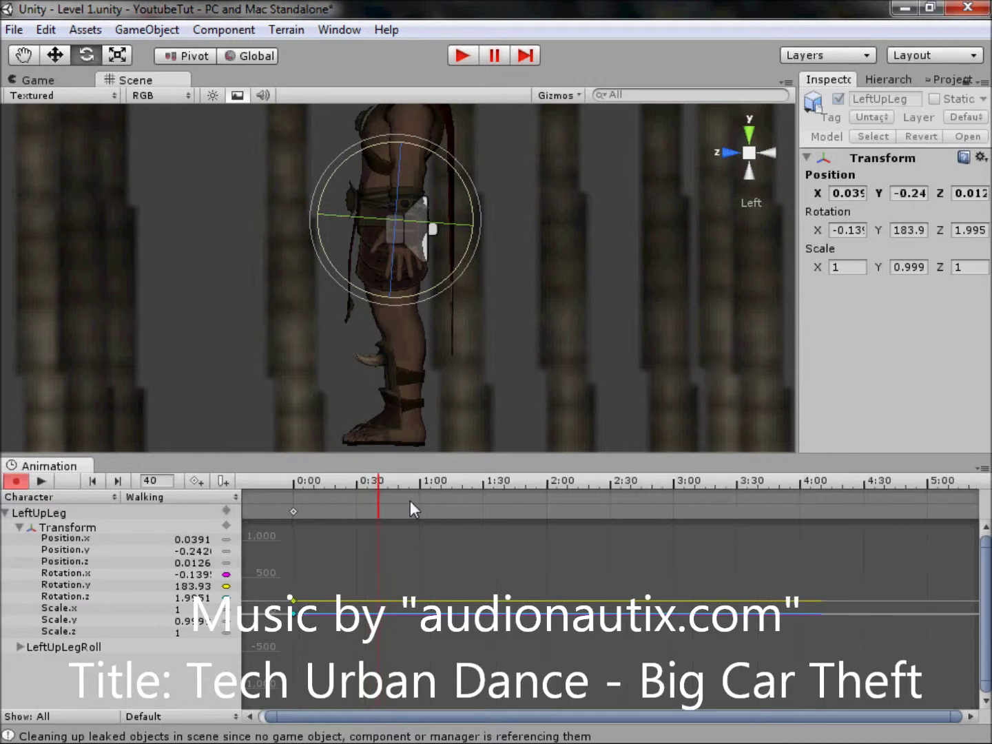
pyautogui.scroll(2, 410, 500)
pyautogui.moveTo(420, 716); pyautogui.dragTo(340, 717)
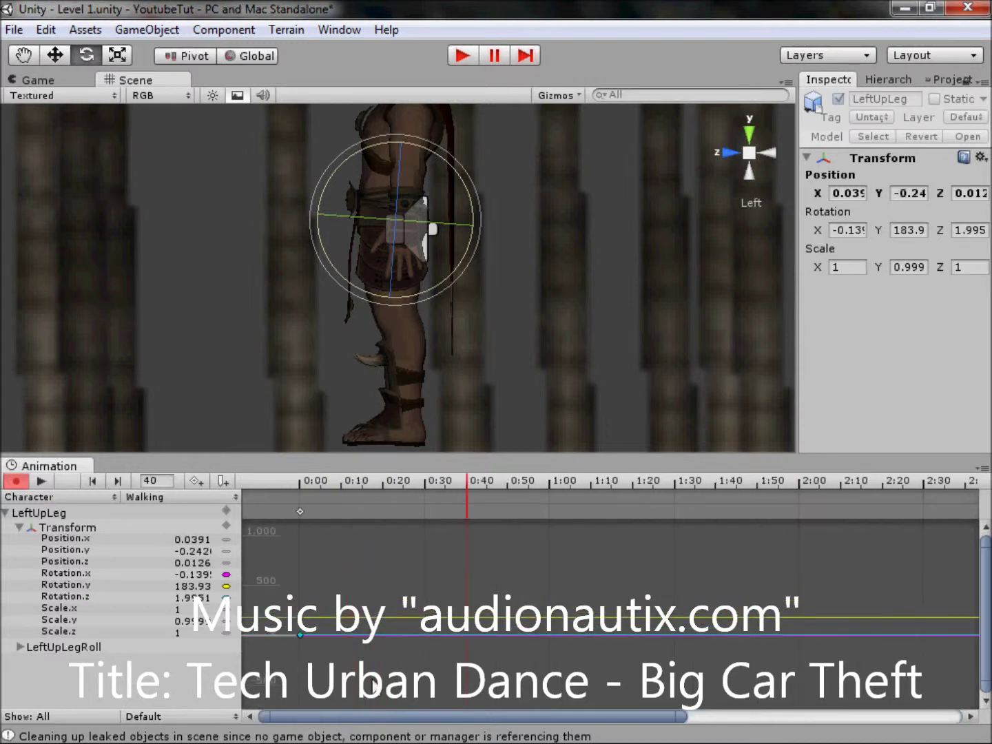
pyautogui.moveTo(467, 482); pyautogui.dragTo(506, 483)
pyautogui.moveTo(470, 196); pyautogui.dragTo(499, 261)
pyautogui.click(88, 729)
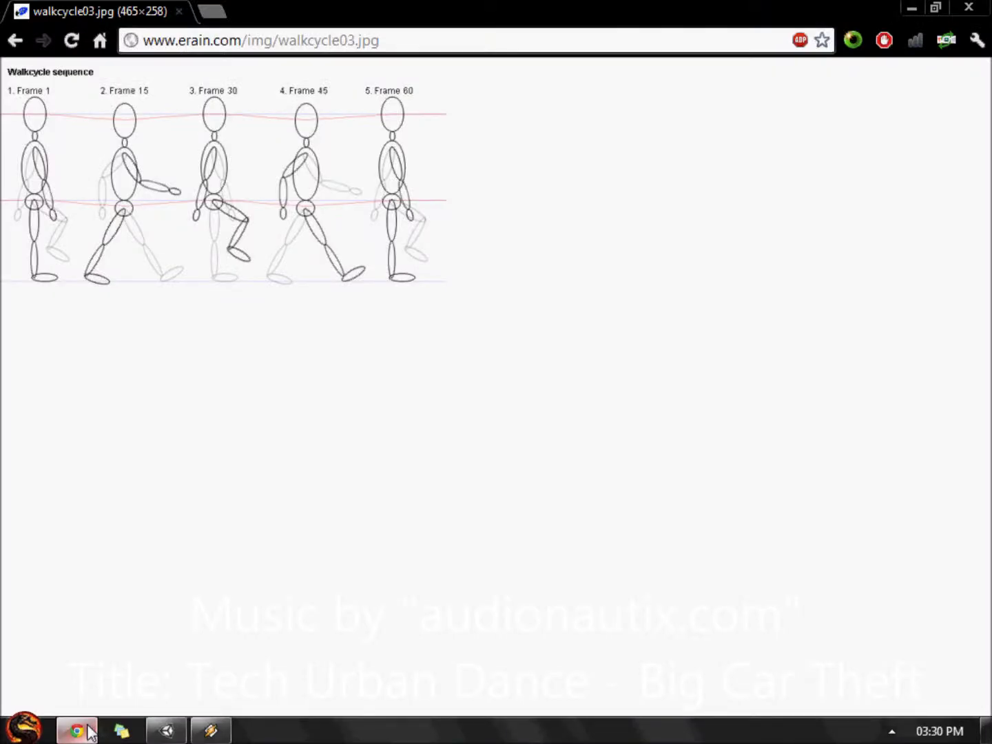
pyautogui.click(88, 727)
pyautogui.click(79, 730)
pyautogui.click(68, 739)
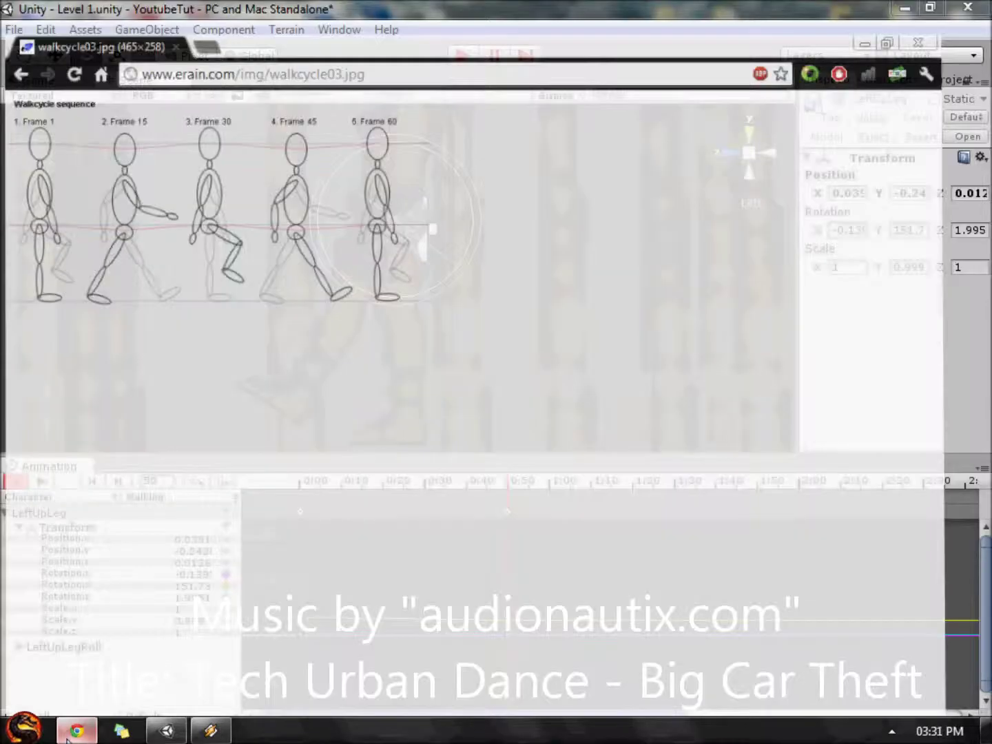
pyautogui.moveTo(472, 195); pyautogui.dragTo(480, 251)
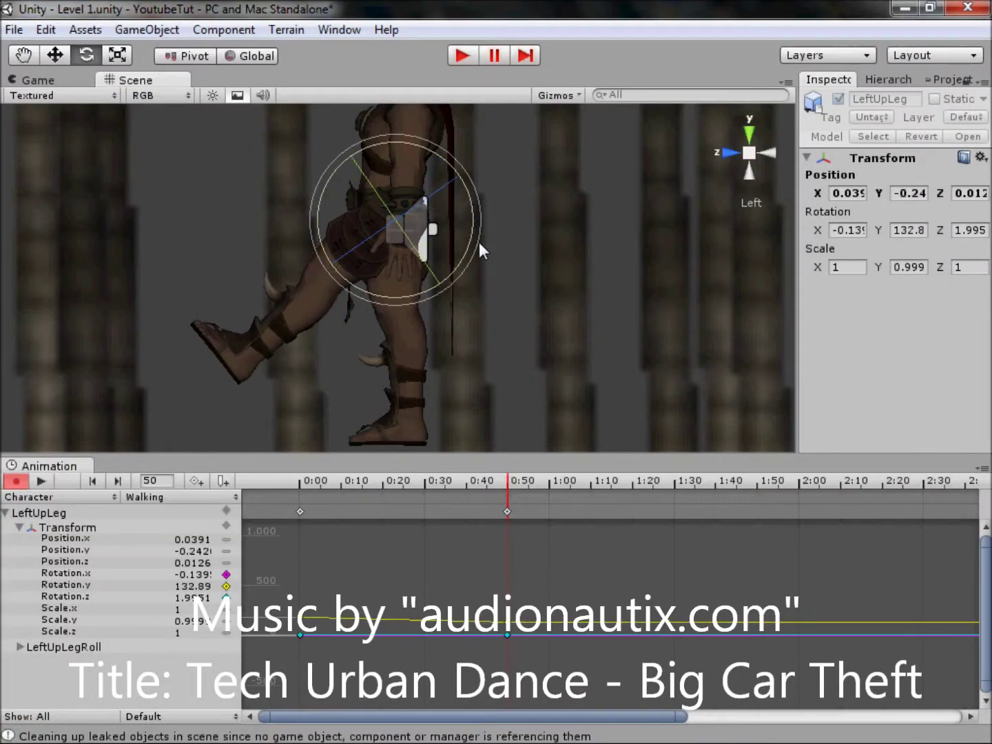
# - Lower LeftUpLeg at frame 90 to a Y rotation of about 162.3 and compare the pose with the walk-cycle reference
pyautogui.moveTo(506, 482); pyautogui.dragTo(674, 481)
pyautogui.moveTo(464, 201); pyautogui.dragTo(475, 125)
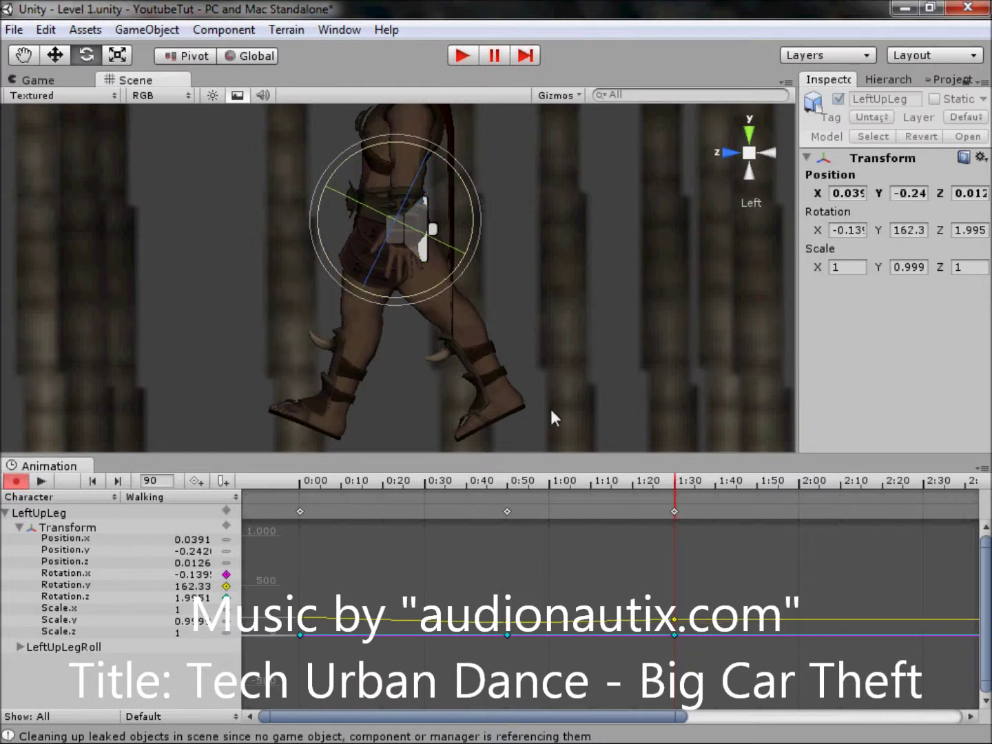
pyautogui.moveTo(592, 718); pyautogui.dragTo(753, 703)
pyautogui.click(64, 735)
pyautogui.click(65, 735)
# - Key LeftUpLeg at frame 160 with a Y rotation of 183.9361, checking the pose against the walk-cycle reference
pyautogui.moveTo(425, 487); pyautogui.dragTo(720, 488)
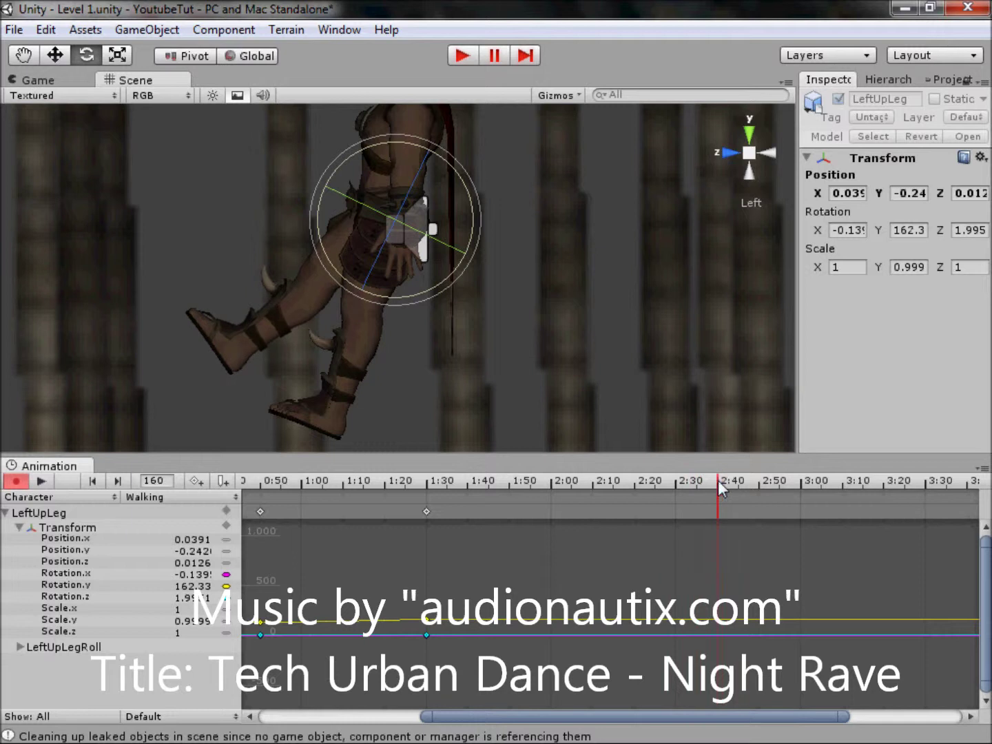
pyautogui.click(911, 232)
pyautogui.write('183.9361')
pyautogui.press('Return')
pyautogui.moveTo(710, 485); pyautogui.dragTo(726, 467)
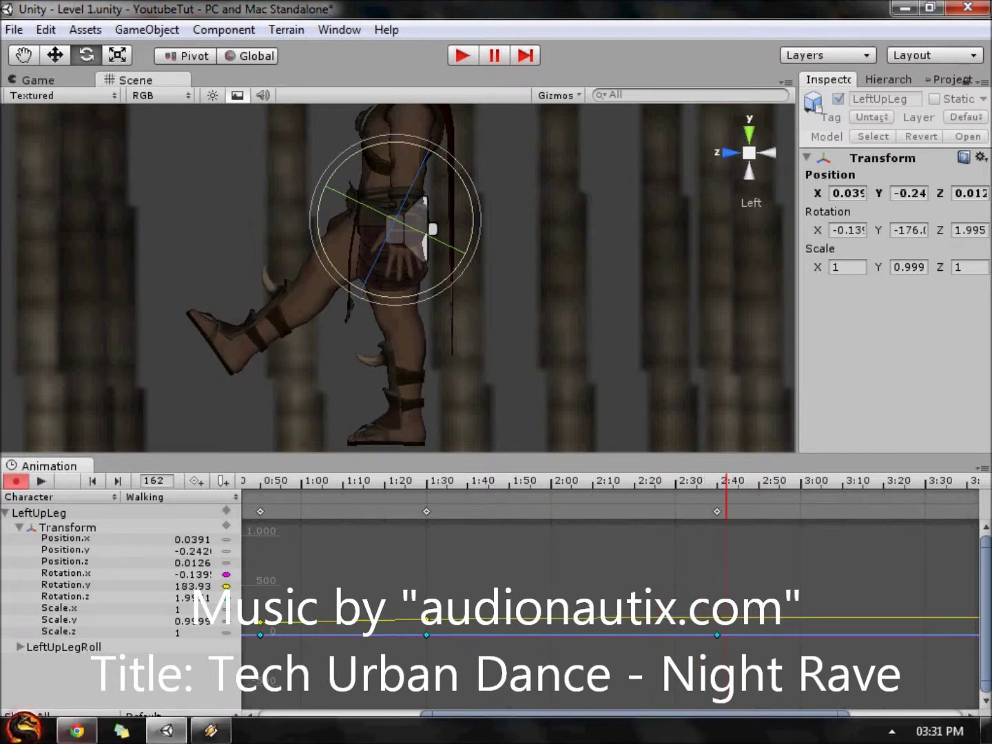
pyautogui.click(77, 730)
pyautogui.click(166, 730)
# - Swing LeftUpLeg at frame 200 to a Y rotation of about -150.7 and check it against the walk-cycle reference
pyautogui.moveTo(732, 485); pyautogui.dragTo(812, 485)
pyautogui.moveTo(847, 485); pyautogui.dragTo(958, 480)
pyautogui.moveTo(842, 718); pyautogui.dragTo(939, 720)
pyautogui.scroll(-4, 860, 557)
pyautogui.scroll(8, 864, 557)
pyautogui.moveTo(825, 487); pyautogui.dragTo(962, 487)
pyautogui.moveTo(893, 718); pyautogui.dragTo(989, 716)
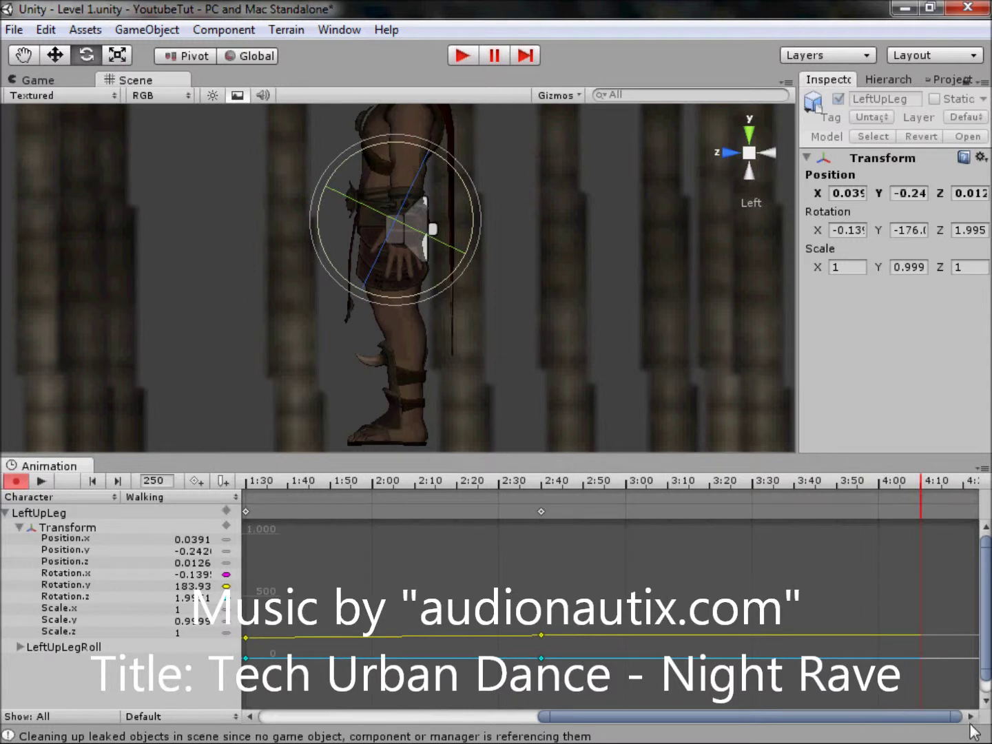
pyautogui.click(973, 715)
pyautogui.click(972, 715)
pyautogui.moveTo(816, 488); pyautogui.dragTo(597, 485)
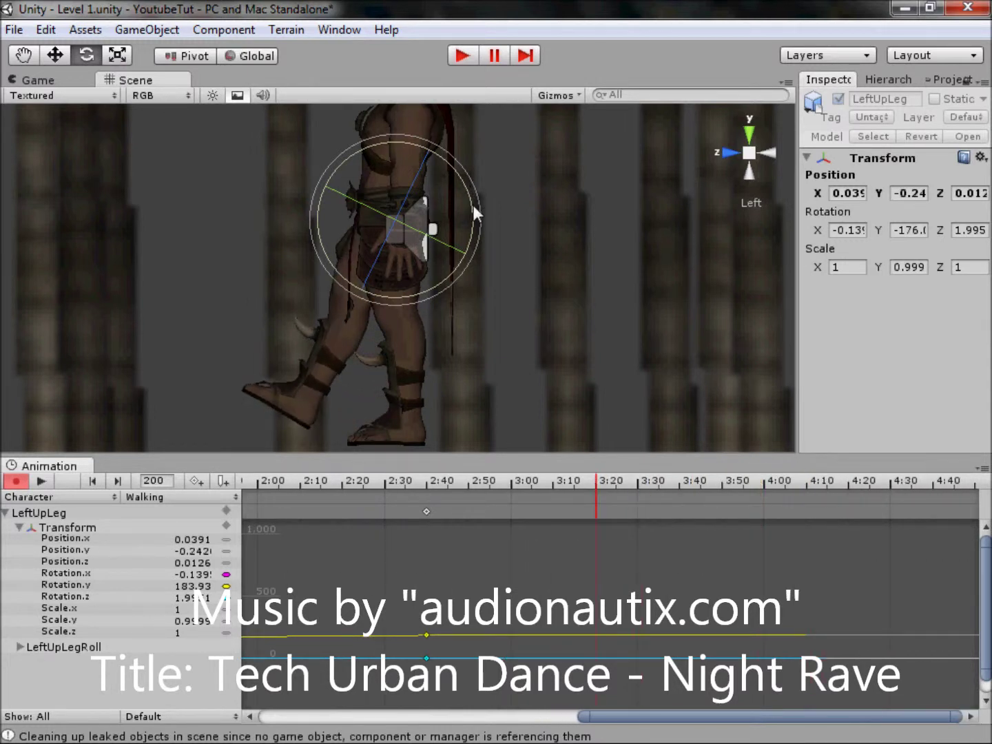
pyautogui.moveTo(472, 201); pyautogui.dragTo(473, 135)
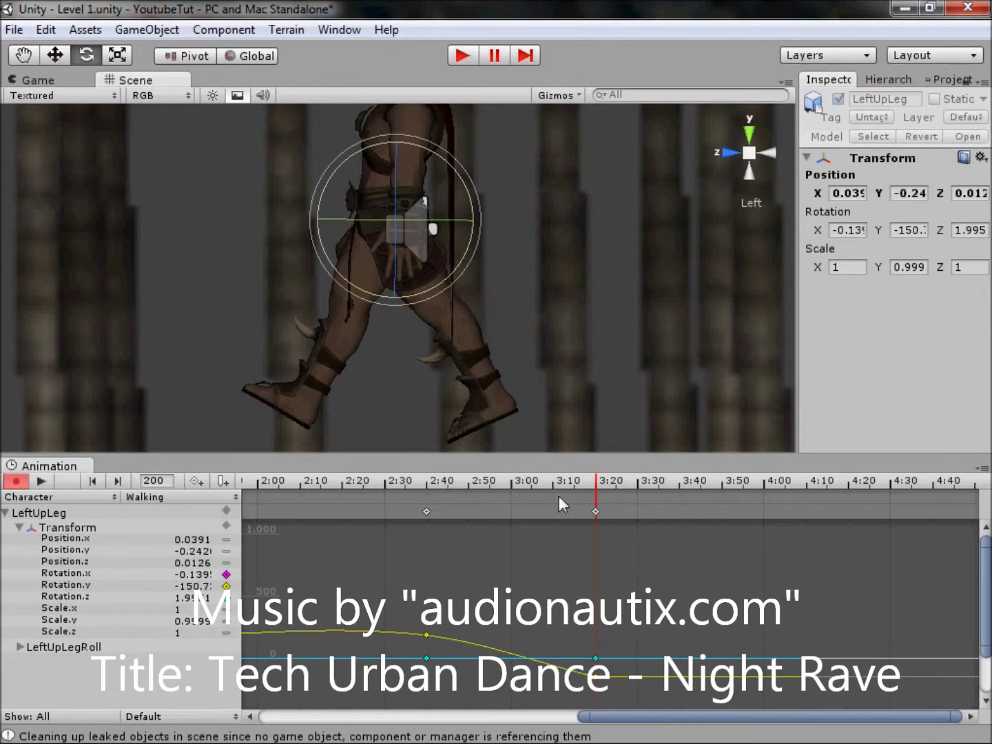
pyautogui.click(71, 740)
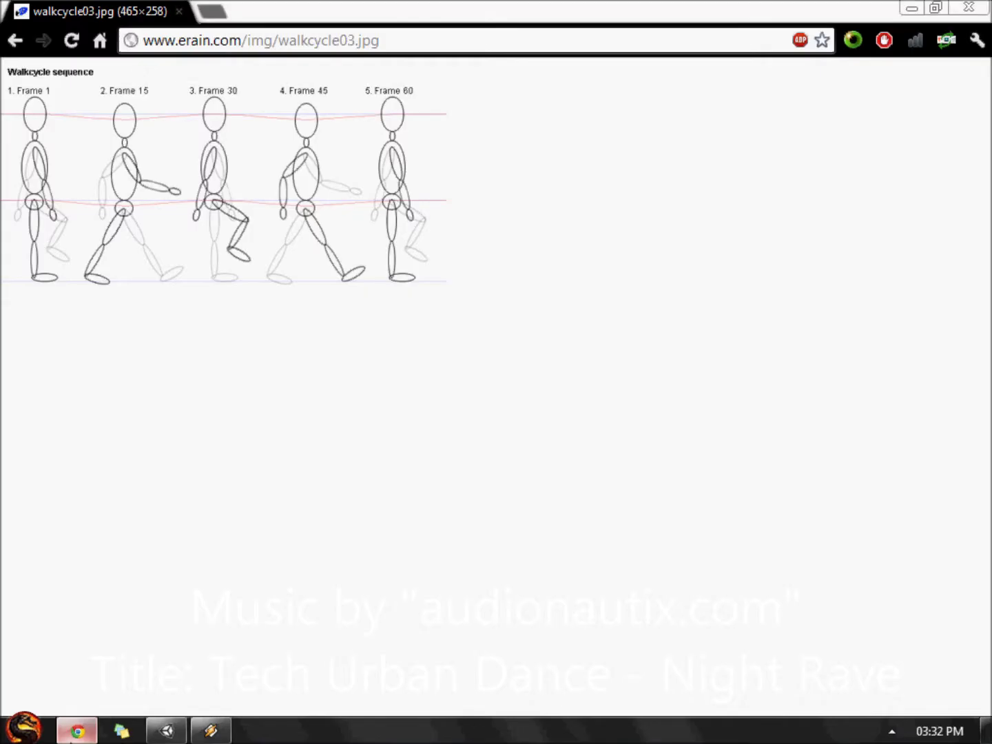
pyautogui.click(166, 731)
# - Key LeftUpLeg at frame 250 with a Y rotation of 183.9361 and play the Walking clip
pyautogui.moveTo(598, 486); pyautogui.dragTo(806, 482)
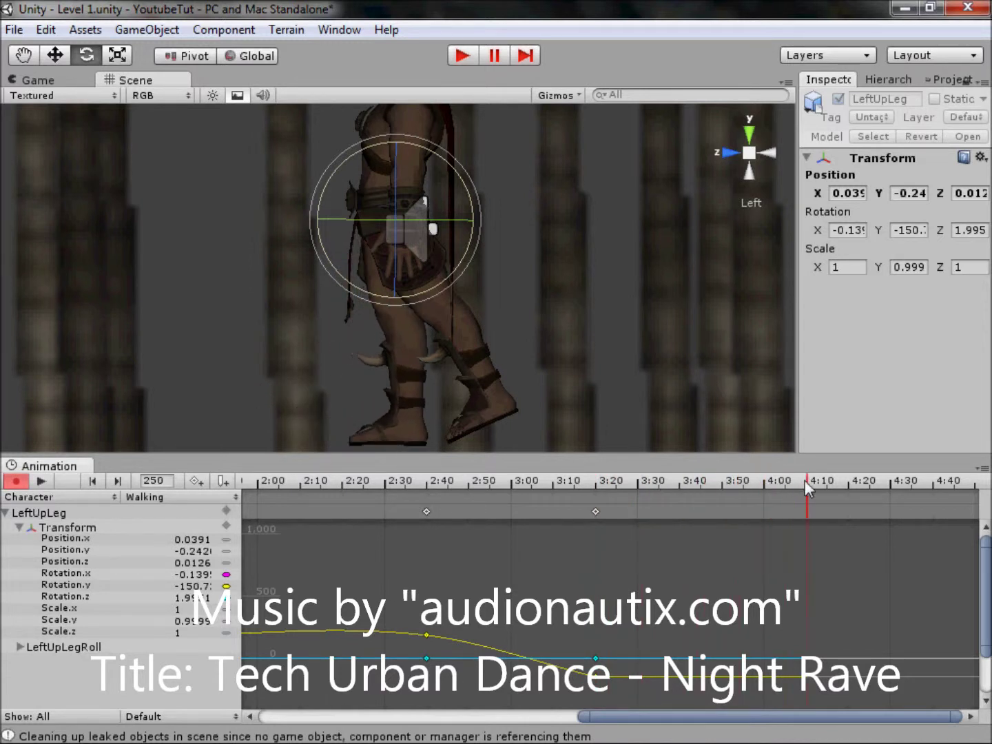
pyautogui.click(912, 235)
pyautogui.write('183.9361')
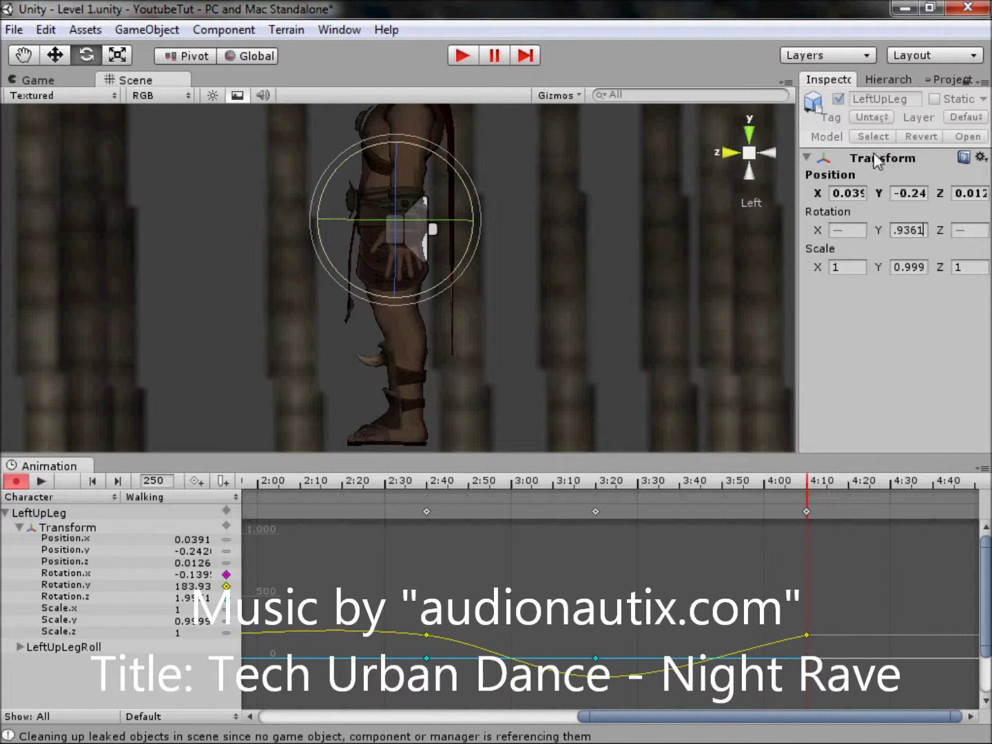
pyautogui.click(43, 481)
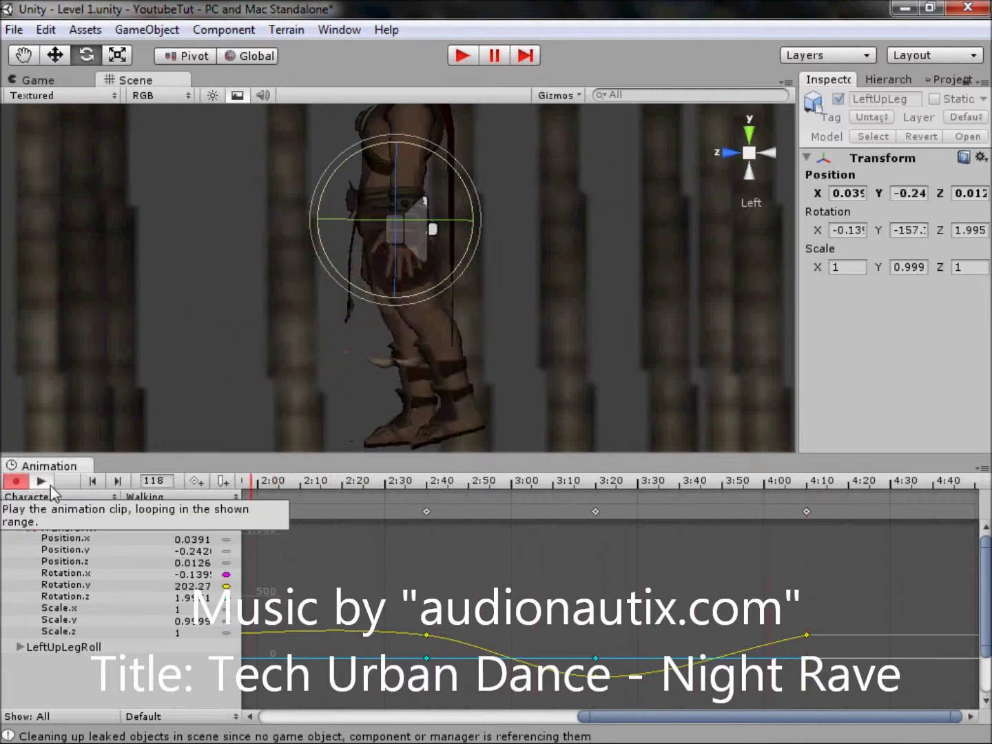
pyautogui.click(43, 482)
# - Shift LeftUpLeg's keyframe from frame 160 to 150 and raise the Y-rotation key near frame 200, moving it to about frame 205
pyautogui.moveTo(585, 717); pyautogui.dragTo(287, 717)
pyautogui.moveTo(282, 482); pyautogui.dragTo(653, 486)
pyautogui.click(648, 512)
pyautogui.moveTo(744, 651); pyautogui.dragTo(753, 574)
pyautogui.moveTo(758, 489); pyautogui.dragTo(861, 506)
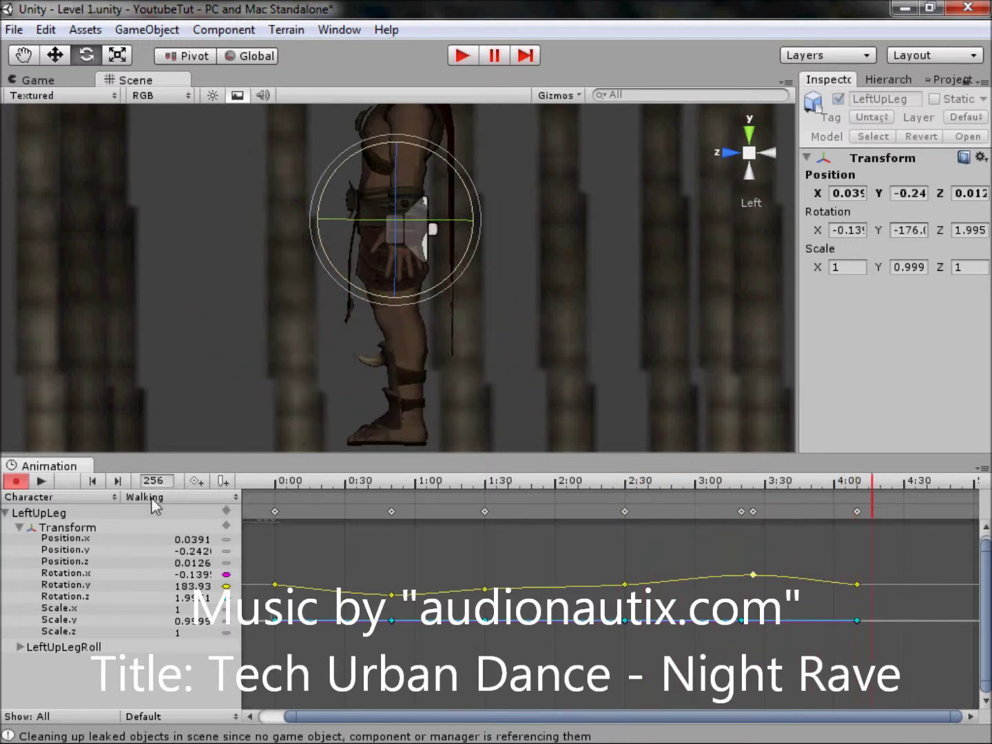
# - Play and scrub the Walking clip to review the motion of both legs
pyautogui.click(42, 481)
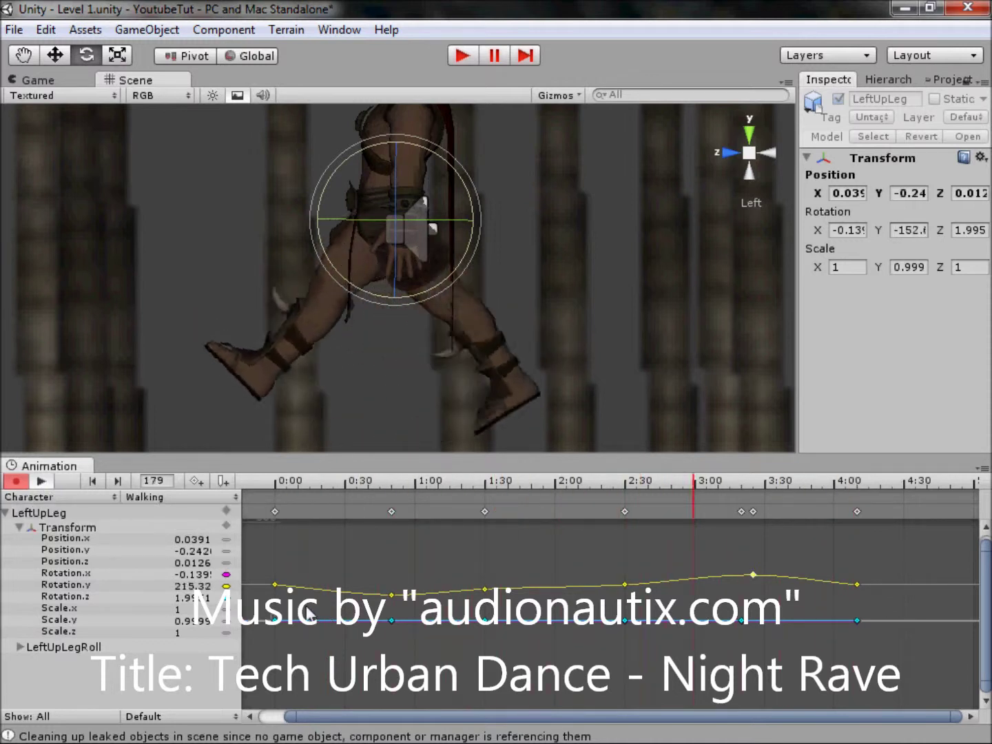
pyautogui.click(42, 483)
pyautogui.moveTo(534, 481); pyautogui.dragTo(315, 480)
pyautogui.scroll(-2, 362, 603)
pyautogui.scroll(-10, 380, 611)
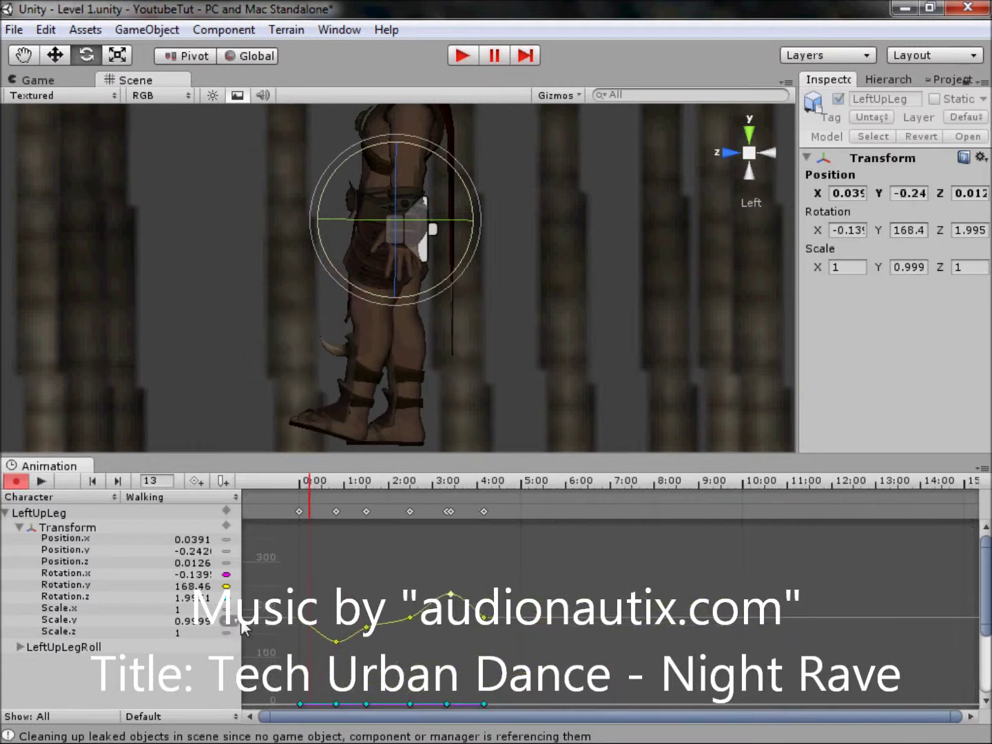
pyautogui.moveTo(275, 704); pyautogui.dragTo(281, 651)
pyautogui.scroll(8, 348, 548)
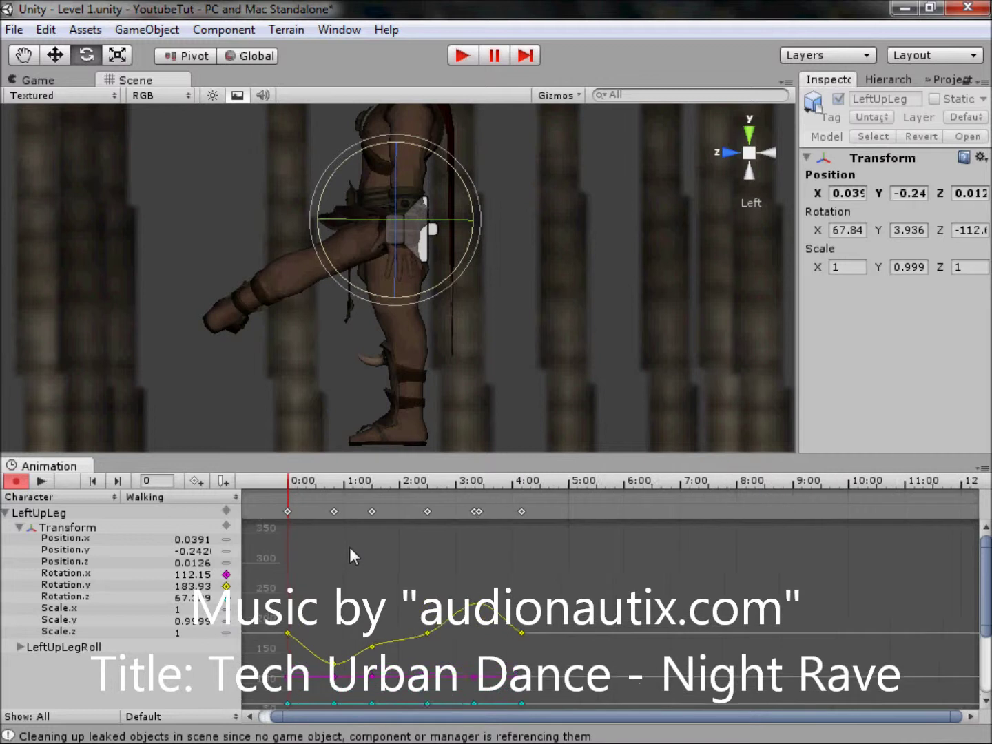
pyautogui.moveTo(411, 715); pyautogui.dragTo(375, 716)
pyautogui.scroll(-5, 270, 636)
pyautogui.moveTo(270, 709); pyautogui.dragTo(269, 651)
pyautogui.moveTo(269, 649); pyautogui.dragTo(268, 567)
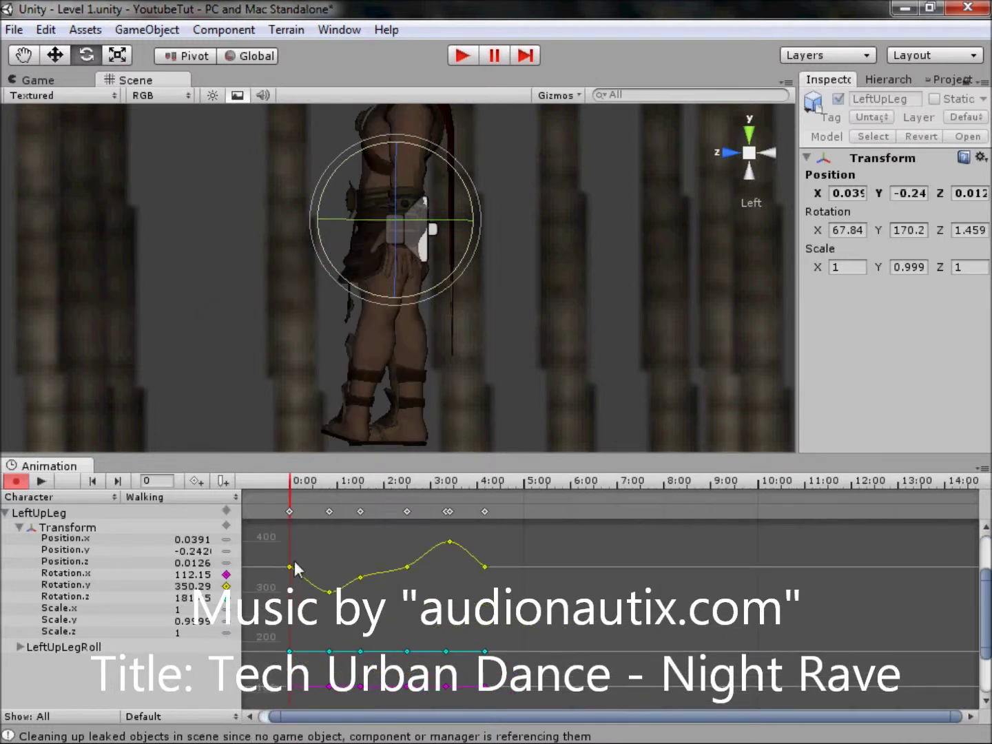
pyautogui.hotkey('ctrl', 'z')
pyautogui.hotkey('ctrl', 'z')
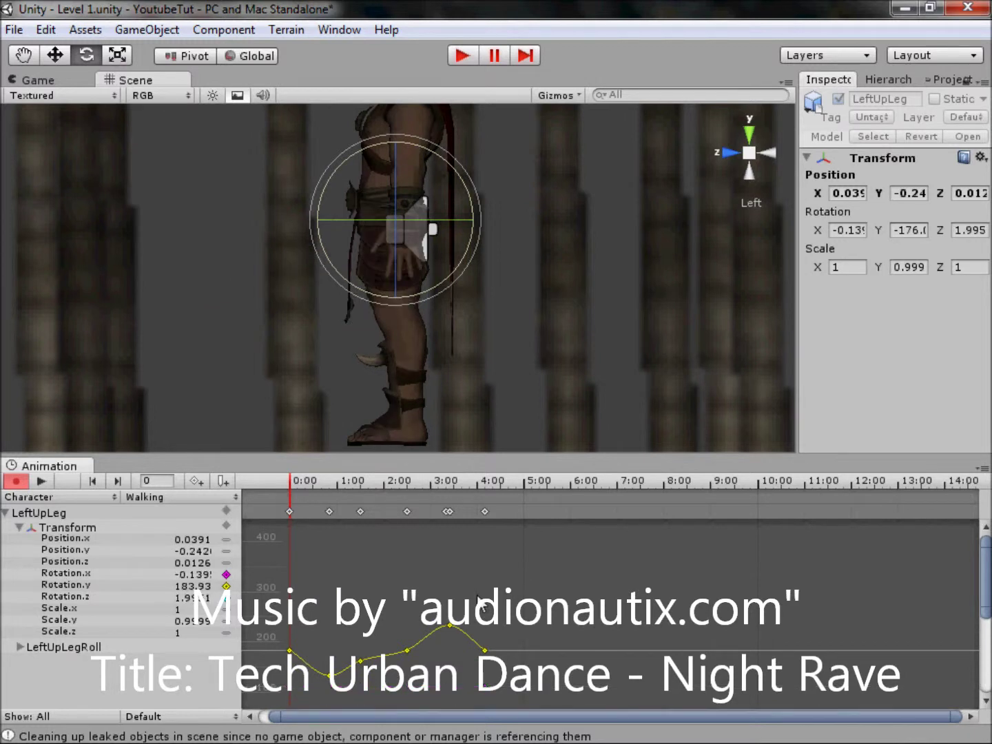
# - Stop recording the Walking clip, dock the Animation window with the Scene view and return the scene to a perspective view
pyautogui.moveTo(296, 481); pyautogui.dragTo(436, 482)
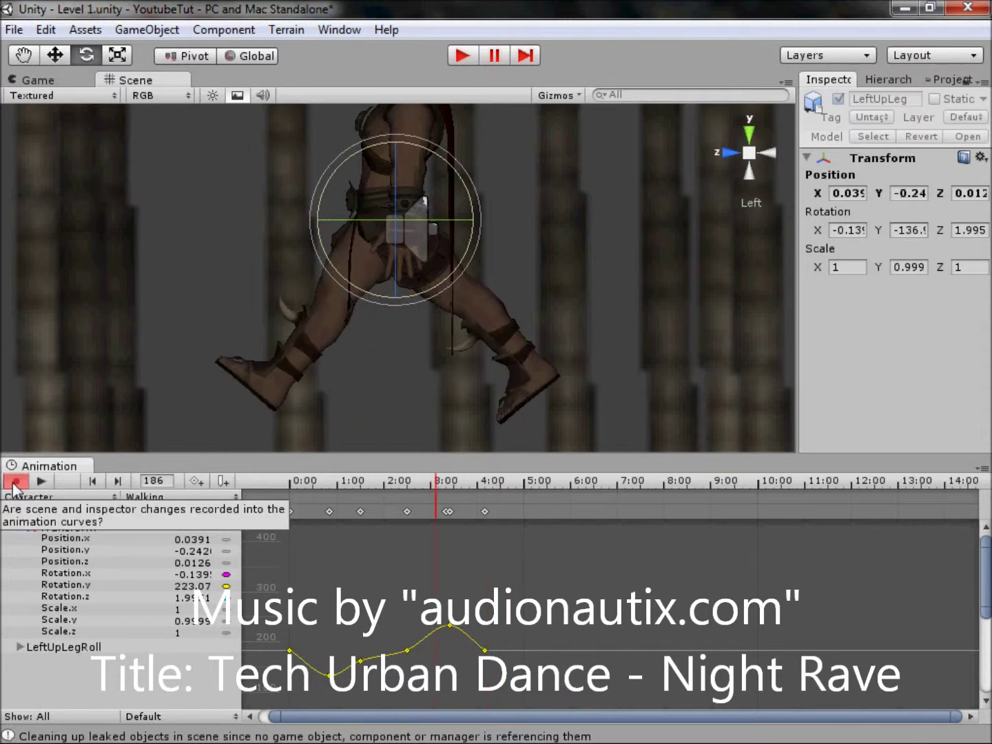
pyautogui.click(16, 482)
pyautogui.moveTo(90, 465); pyautogui.dragTo(165, 90)
pyautogui.click(165, 82)
pyautogui.click(691, 153)
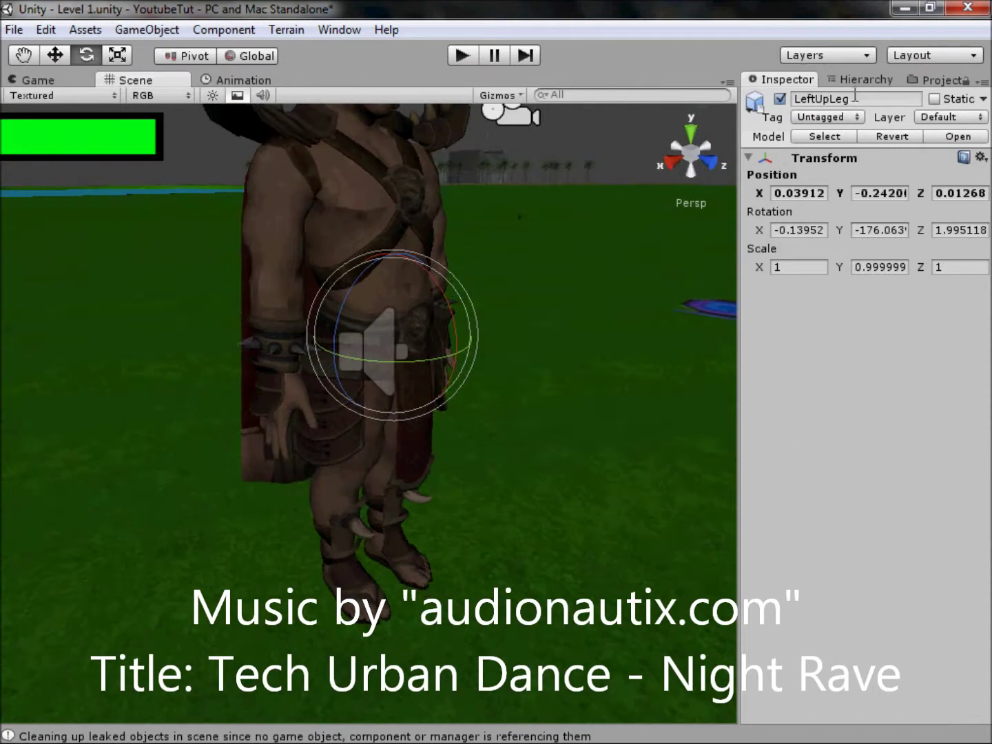
# - Select the Character object with its ShaoKahn hierarchy collapsed and expand its Animation component
pyautogui.click(845, 82)
pyautogui.click(763, 158)
pyautogui.click(778, 113)
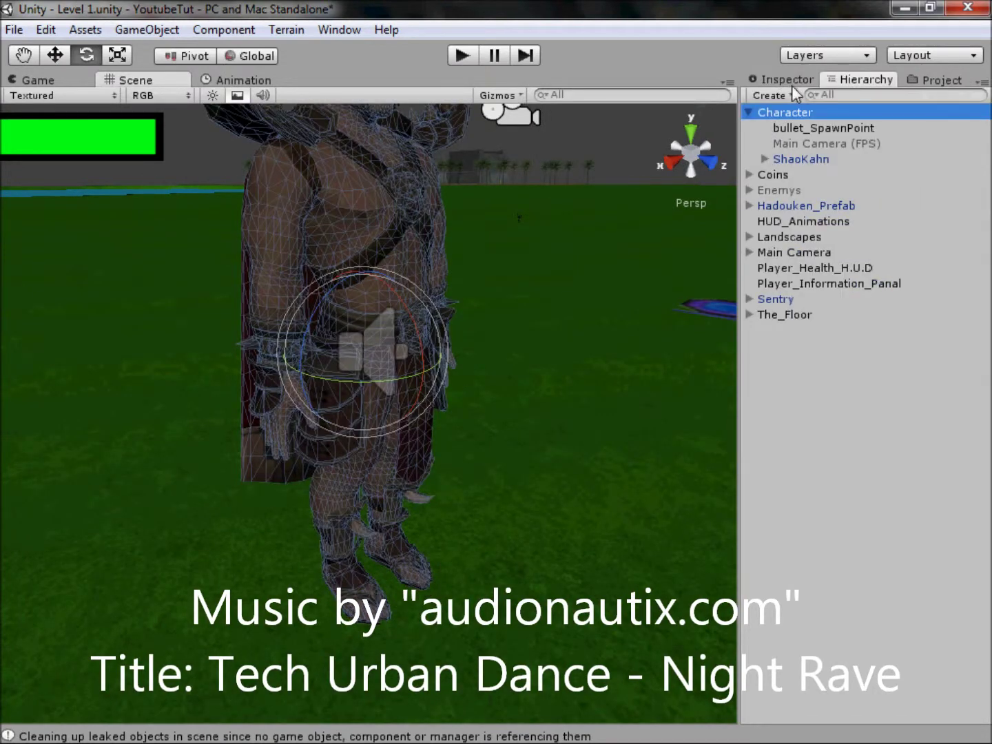
pyautogui.click(783, 80)
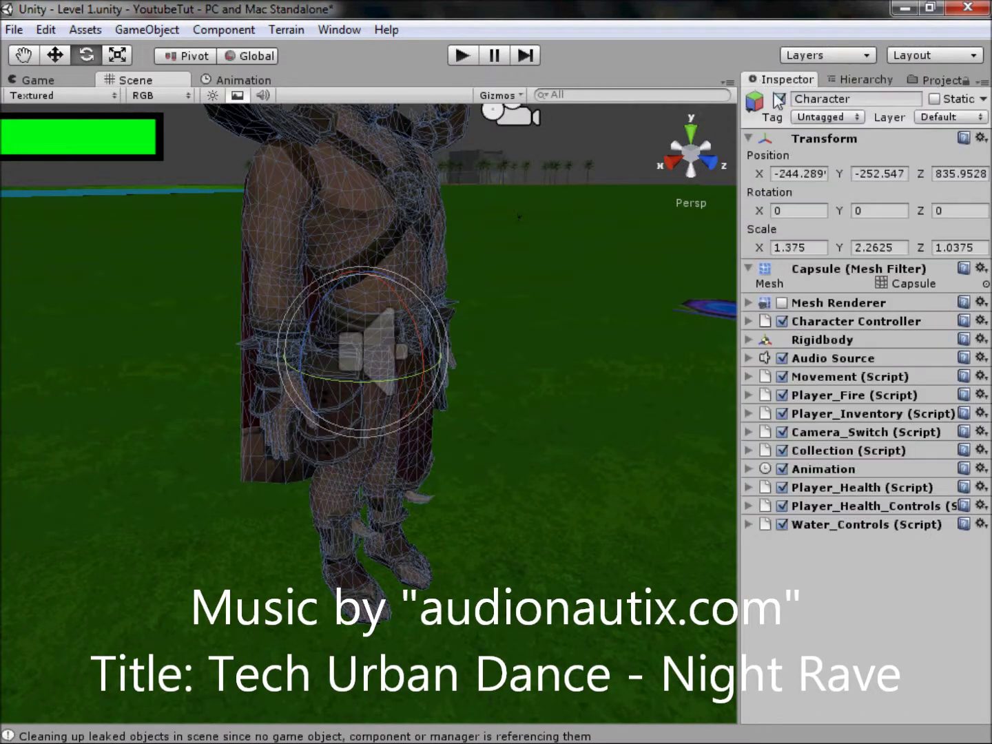
pyautogui.click(824, 469)
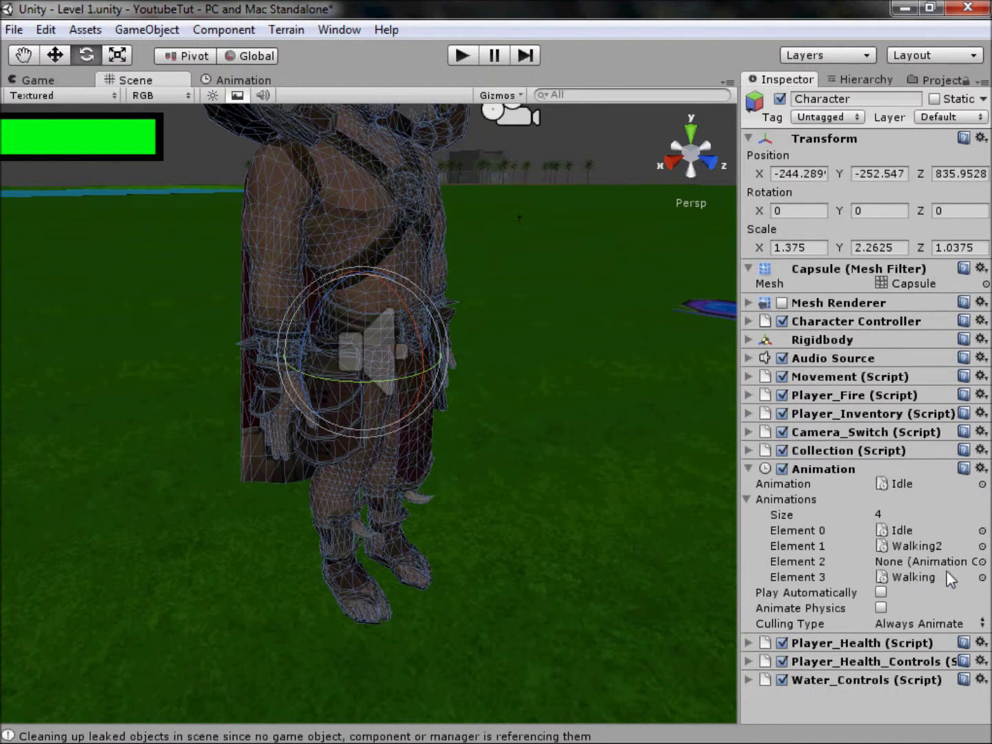
# - Locate the Walking2 clip in the project and dock the Hierarchy above the Project browser in a column beside the Inspector
pyautogui.click(905, 546)
pyautogui.click(940, 80)
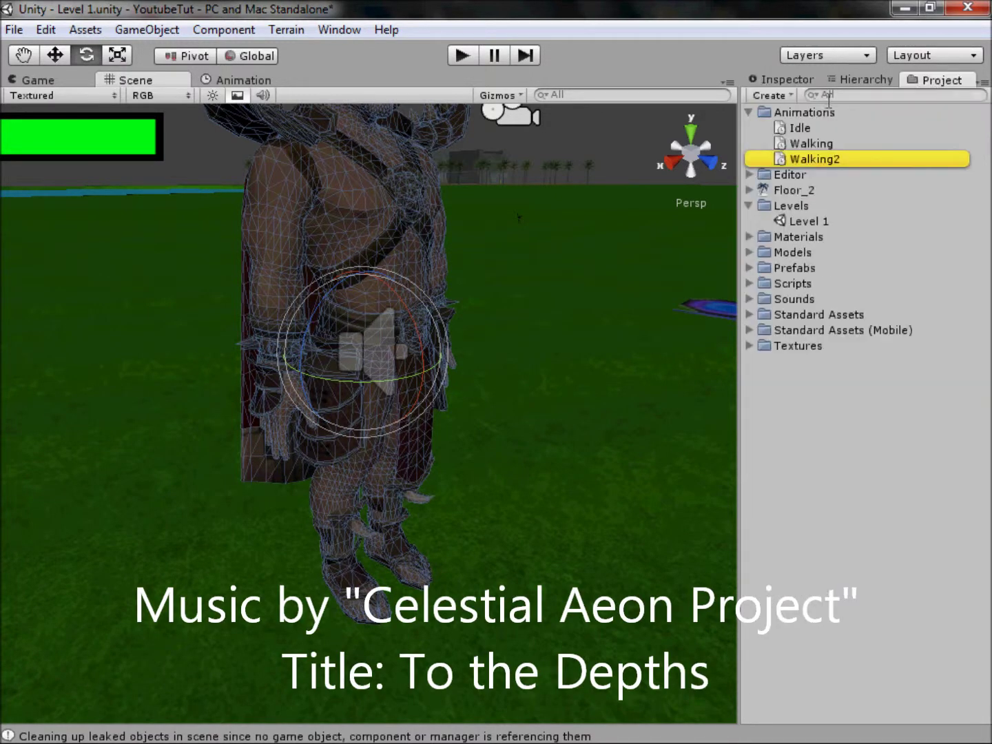
pyautogui.moveTo(861, 80); pyautogui.dragTo(664, 487)
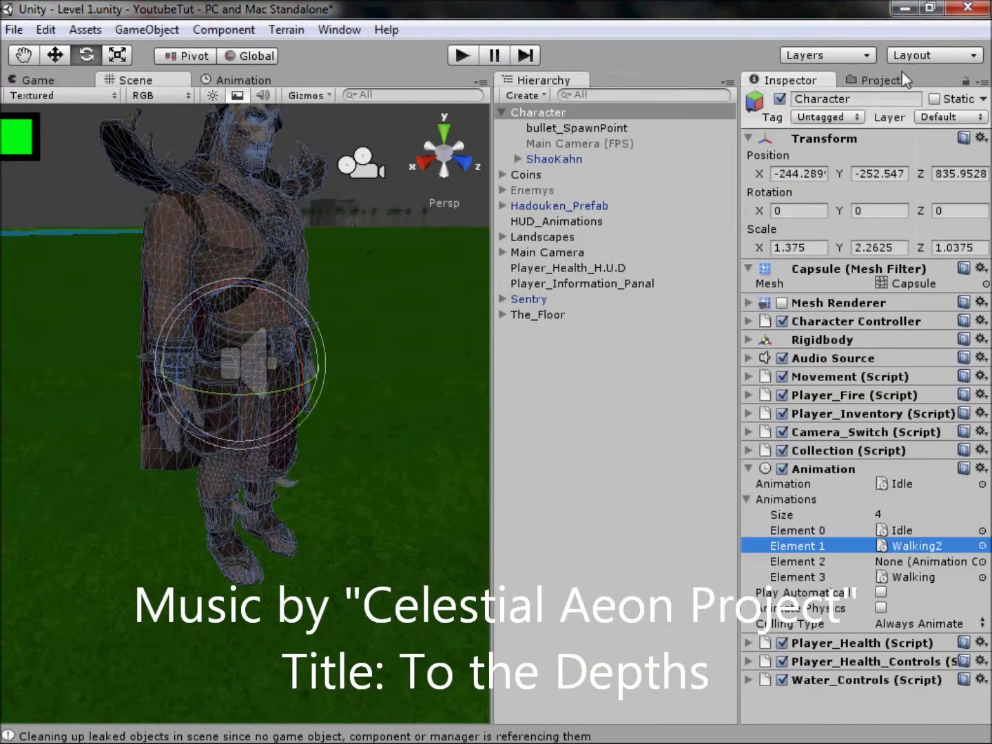
pyautogui.moveTo(896, 80); pyautogui.dragTo(607, 617)
pyautogui.moveTo(548, 509); pyautogui.dragTo(541, 384)
# - Assign the Walking clip to Element 1 and Walking2 to Element 3 of the Character's animations list
pyautogui.moveTo(612, 459); pyautogui.dragTo(909, 546)
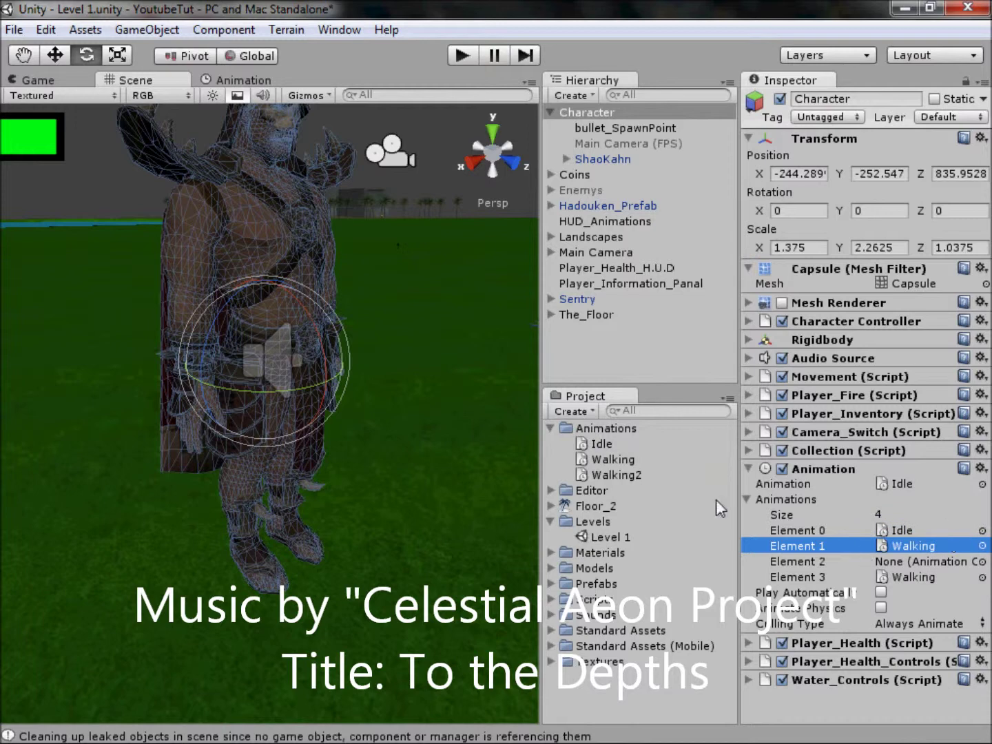
pyautogui.moveTo(901, 594); pyautogui.dragTo(902, 594)
# - Play-test the game, moving the Character forward and sideways to check the walking animation, and stop it
pyautogui.click(461, 55)
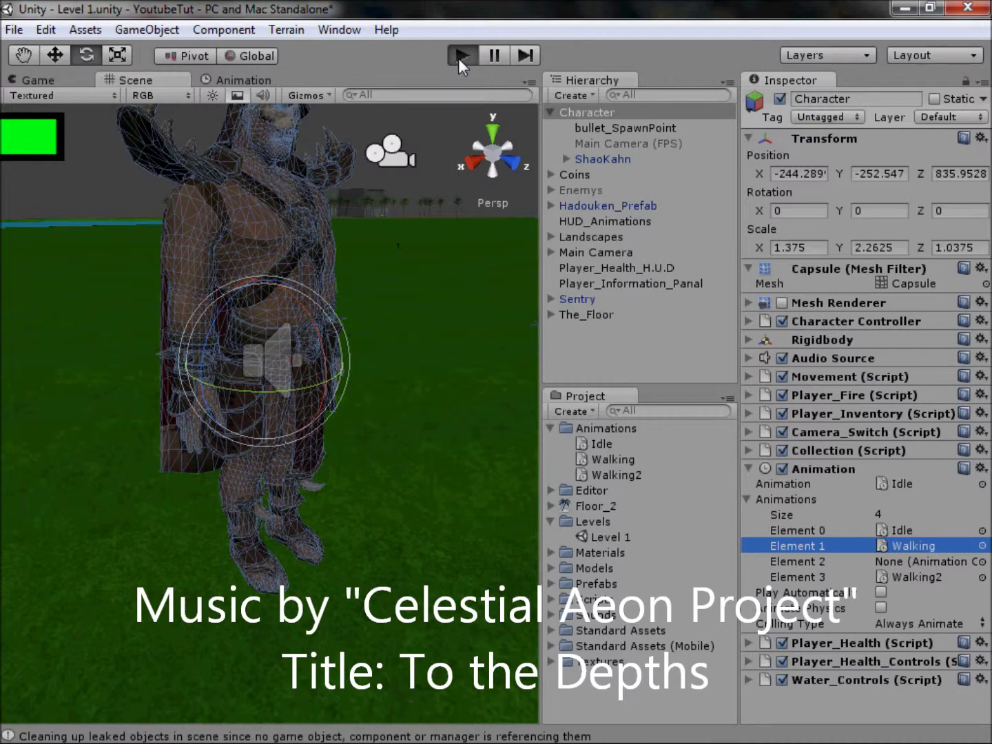
pyautogui.press('w')
pyautogui.press('d')
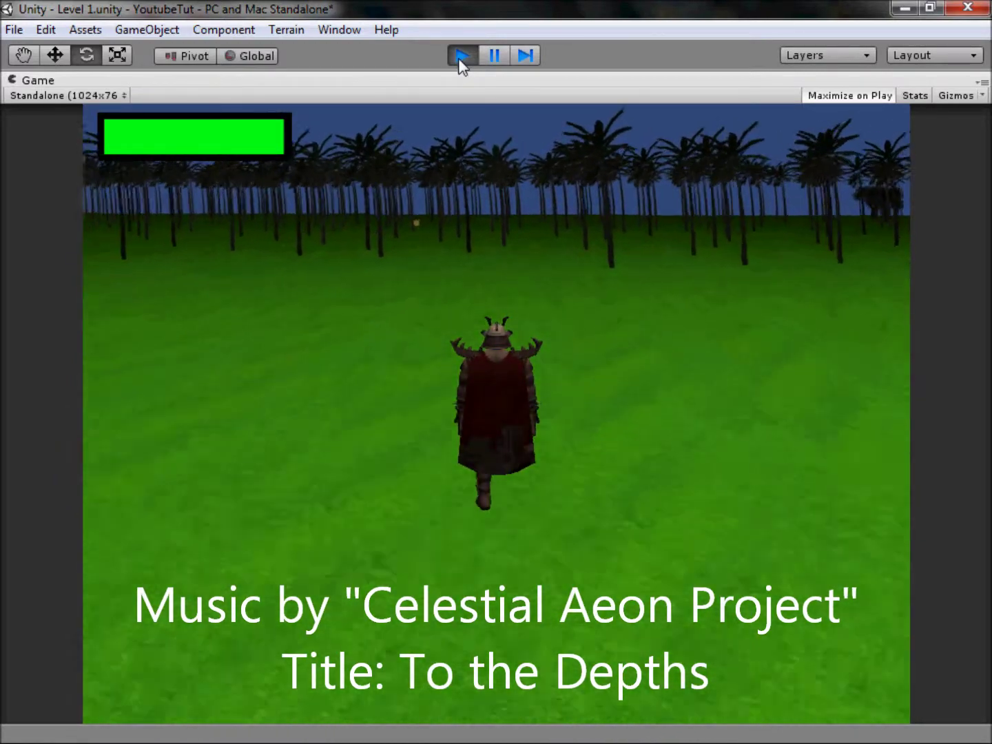
pyautogui.click(462, 55)
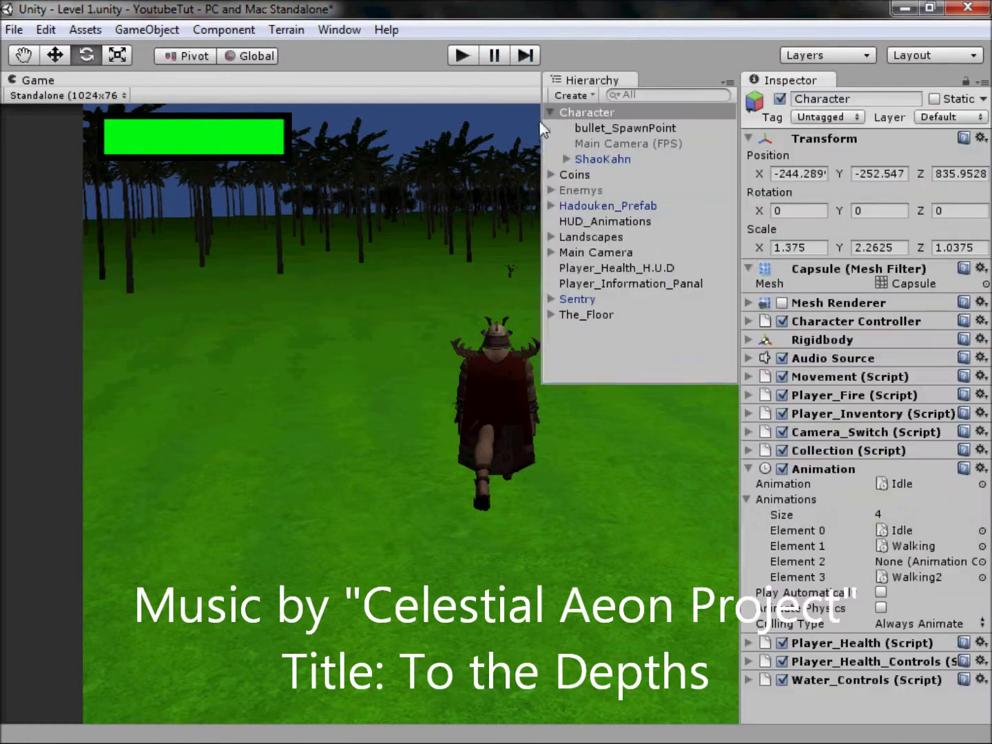
# - Open the Animation window and dock it along the bottom, spanning below the Game view, Hierarchy, Project and Inspector
pyautogui.click(339, 29)
pyautogui.click(369, 239)
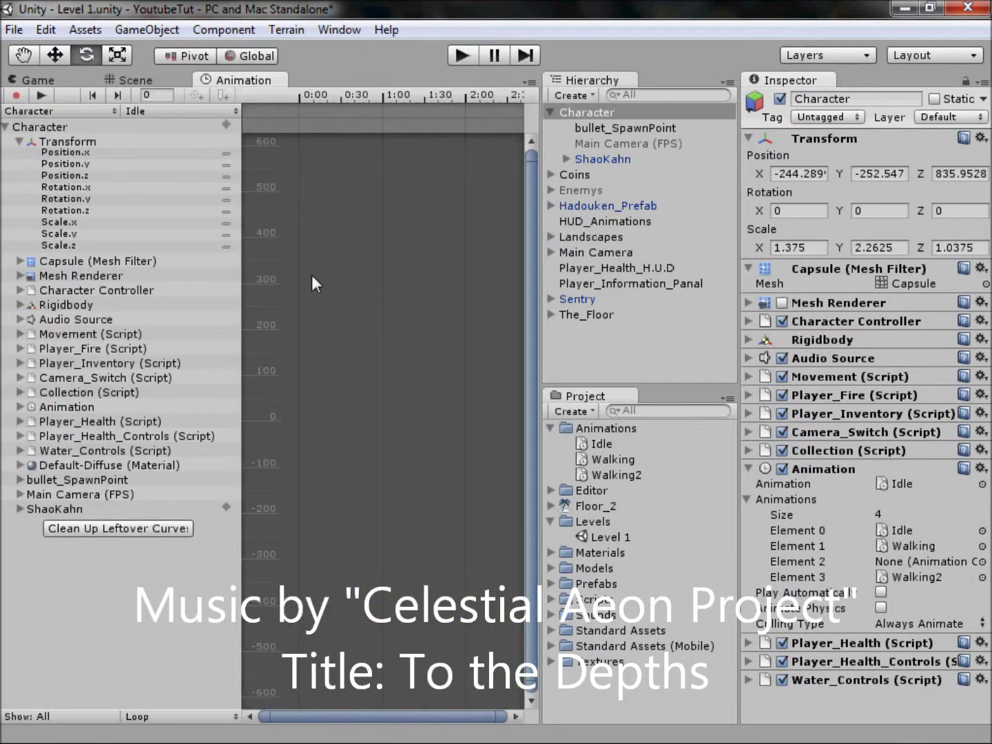
pyautogui.moveTo(241, 79); pyautogui.dragTo(317, 606)
pyautogui.moveTo(331, 508); pyautogui.dragTo(359, 539)
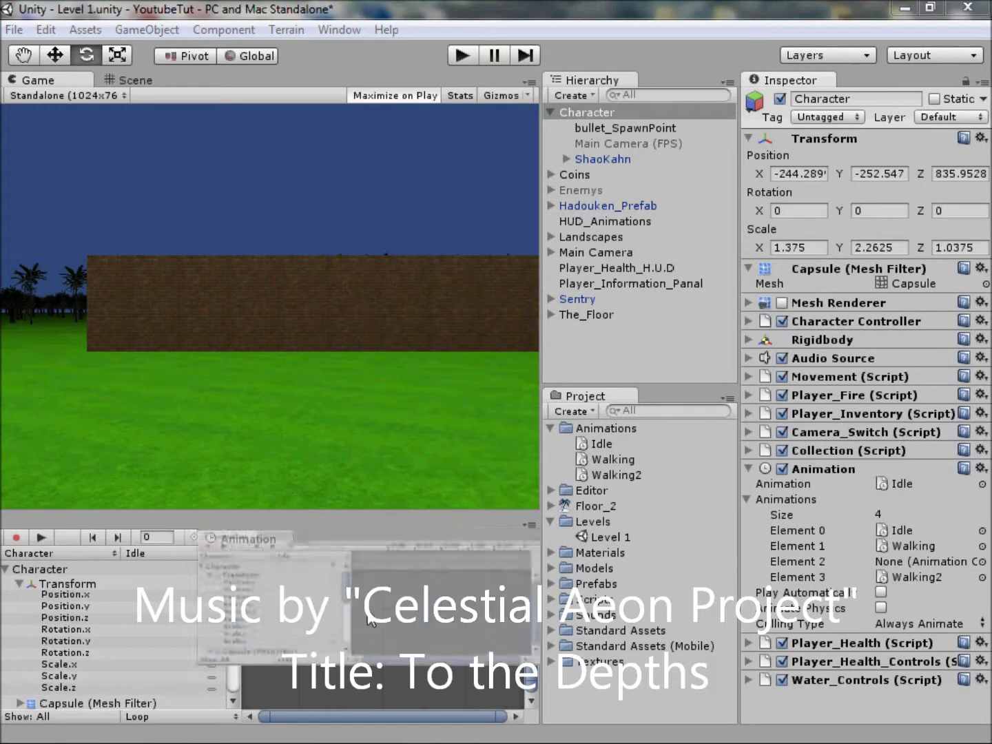
pyautogui.moveTo(53, 522); pyautogui.dragTo(416, 444)
pyautogui.moveTo(410, 525); pyautogui.dragTo(363, 537)
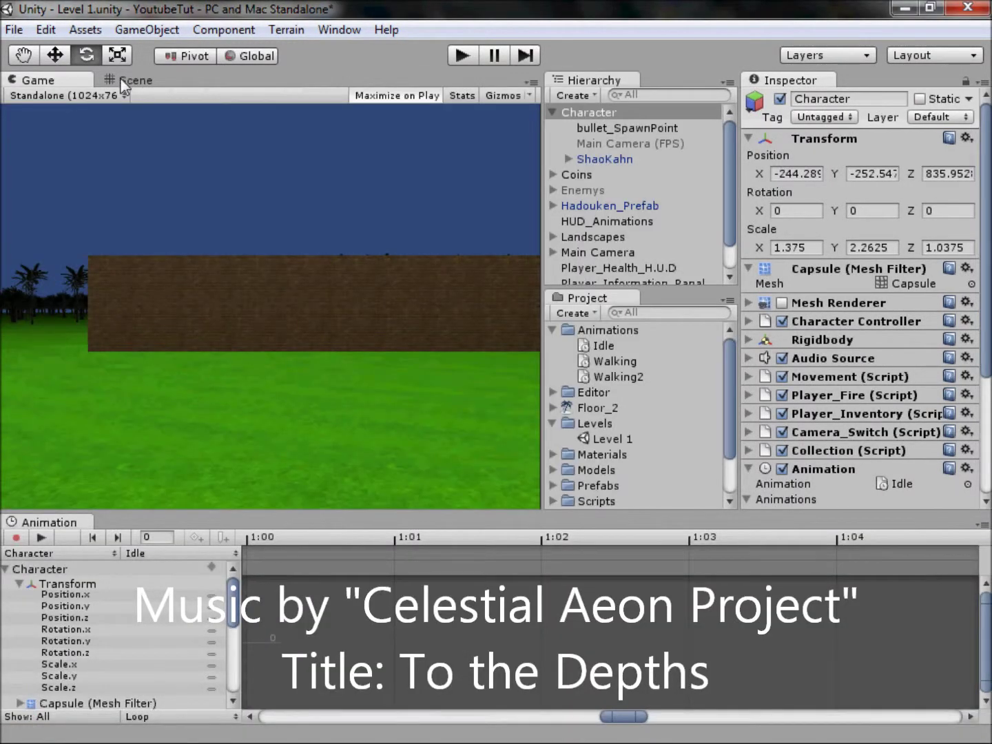
# - Show the Scene view and select the Character's RightUpLeg bone under Hips, bringing the legs into view
pyautogui.click(127, 80)
pyautogui.click(475, 153)
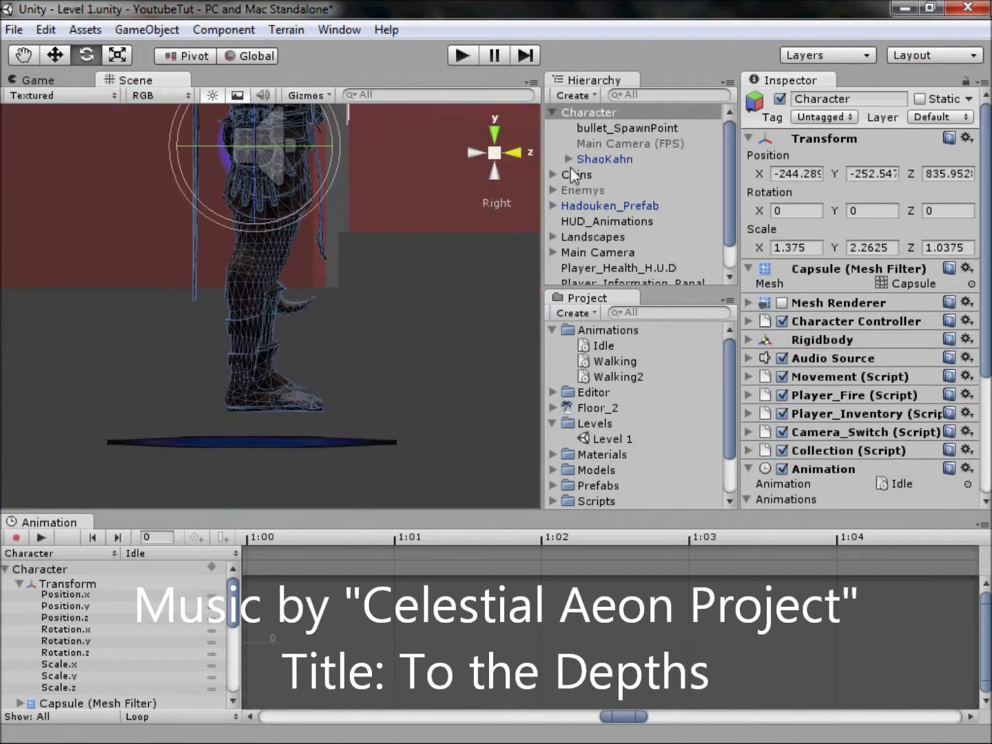
pyautogui.click(589, 279)
pyautogui.moveTo(597, 288); pyautogui.dragTo(596, 298)
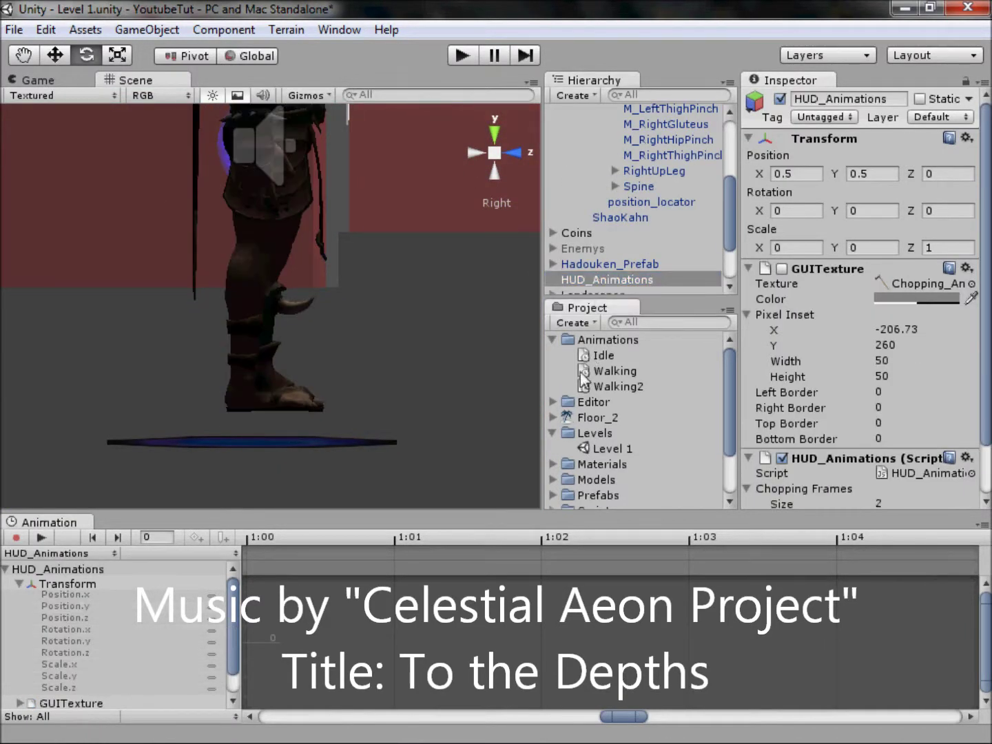
pyautogui.scroll(2, 644, 228)
pyautogui.scroll(-1, 649, 218)
pyautogui.click(649, 218)
pyautogui.click(658, 227)
pyautogui.scroll(1, 289, 248)
pyautogui.moveTo(289, 248); pyautogui.dragTo(286, 337, button='middle')
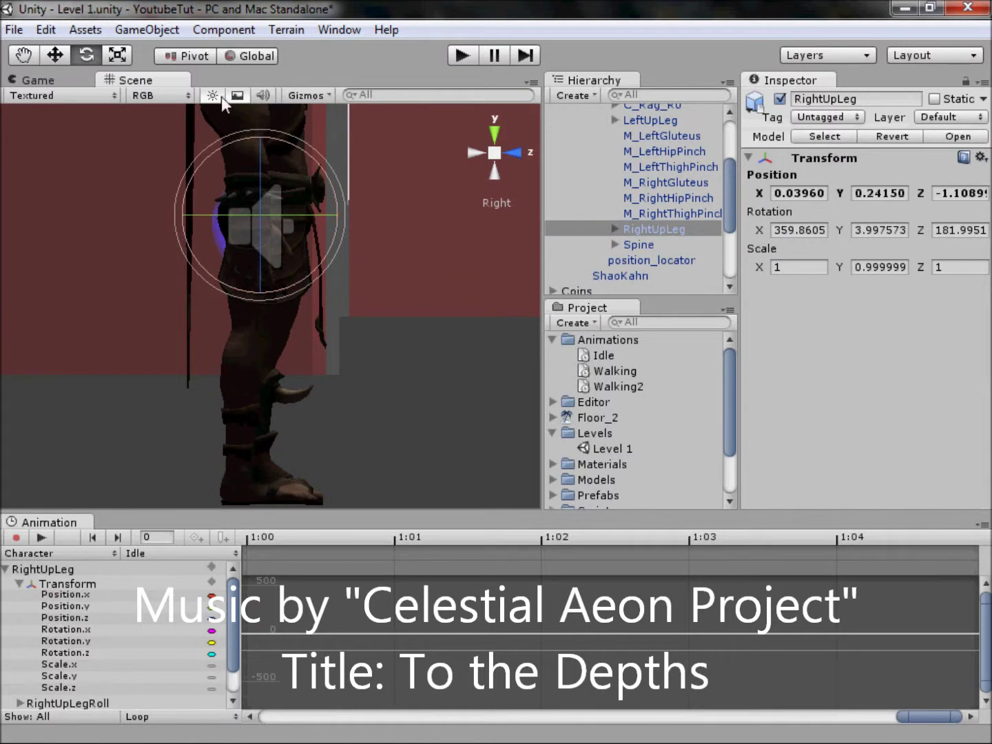
# - Turn off scene lighting and load the Walking clip for the Character with its whole timeline visible
pyautogui.click(218, 95)
pyautogui.scroll(-1, 346, 245)
pyautogui.click(175, 553)
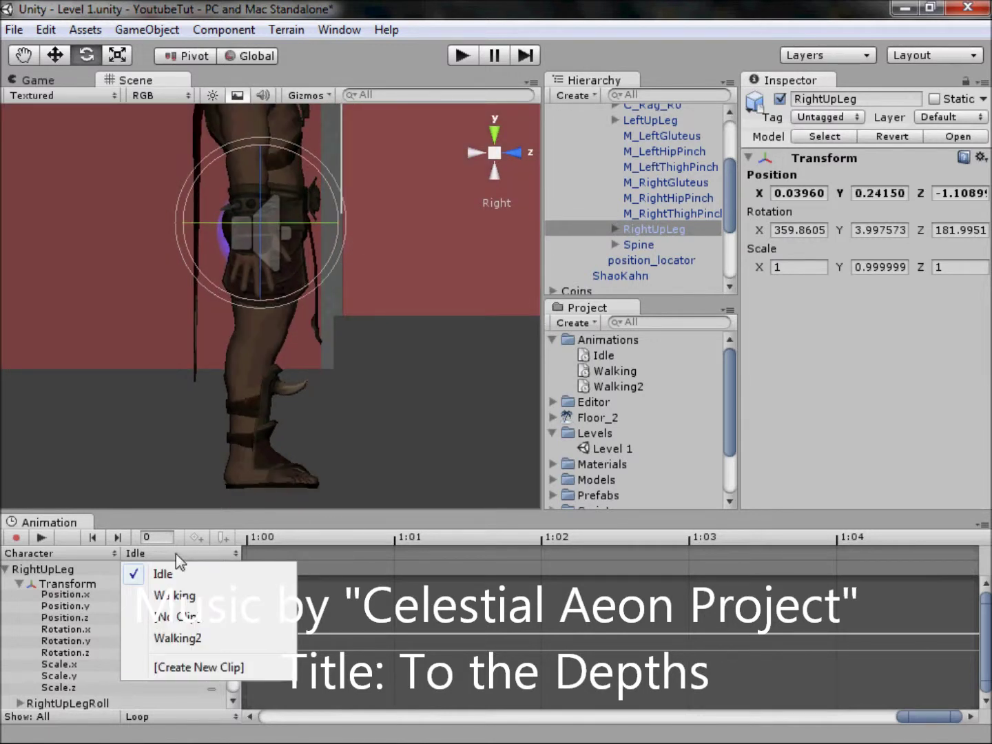
pyautogui.click(174, 596)
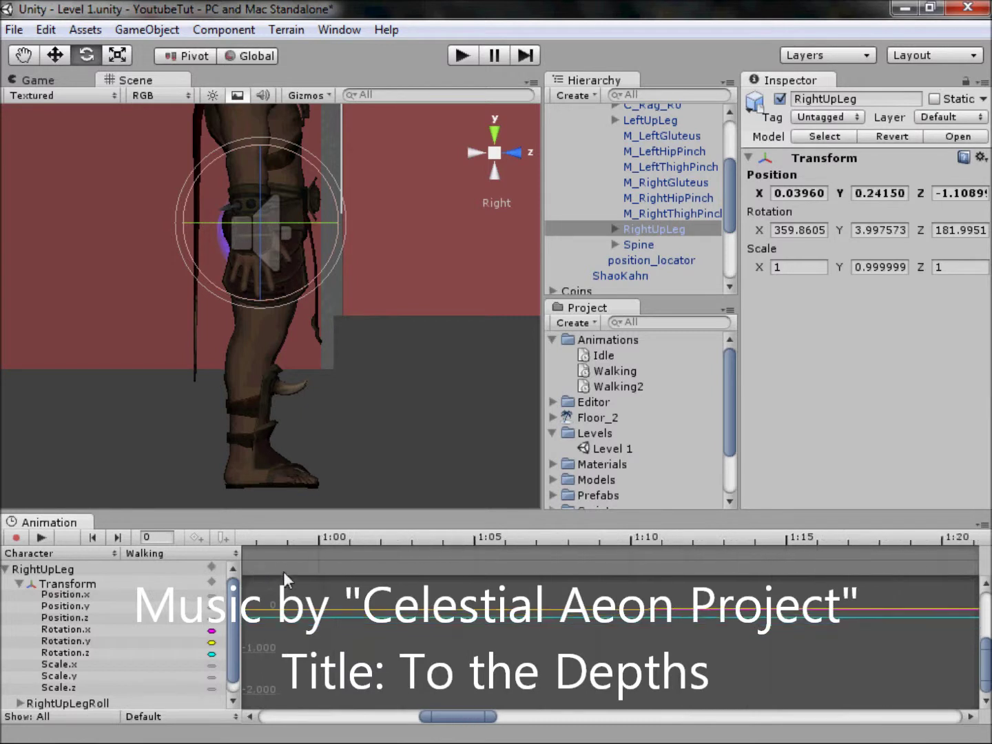
pyautogui.moveTo(421, 716); pyautogui.dragTo(268, 721)
pyautogui.moveTo(474, 720); pyautogui.dragTo(958, 717)
pyautogui.scroll(-1, 306, 582)
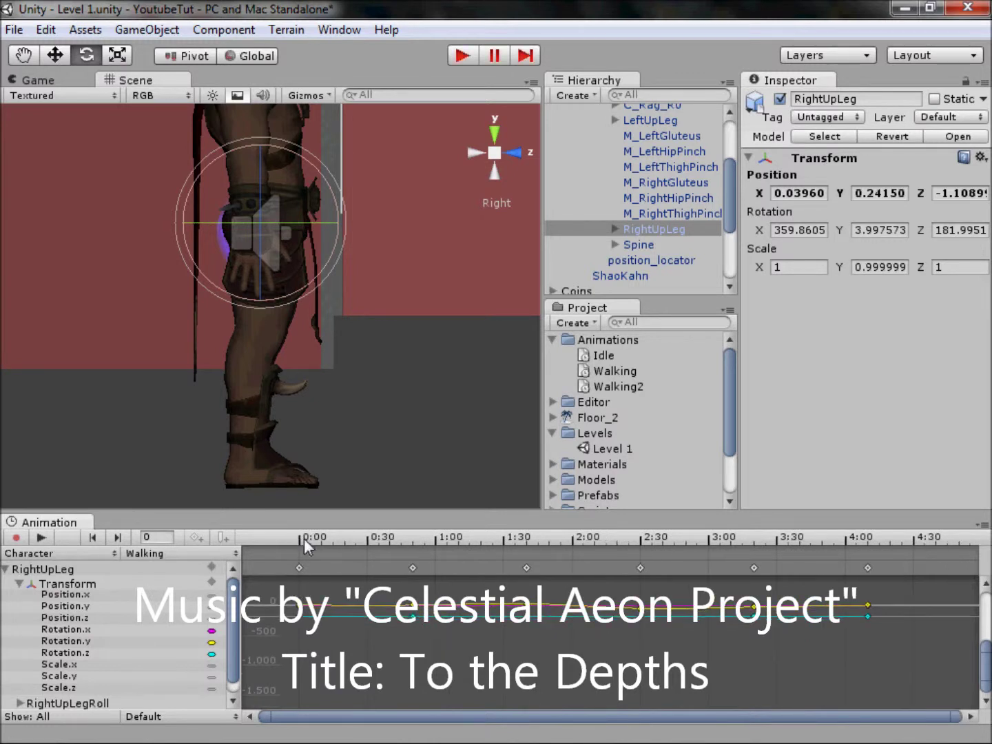
# - Shift all RightUpLeg keyframes after the first one 10 frames earlier, placing the second at 0:40
pyautogui.moveTo(304, 538); pyautogui.dragTo(813, 563)
pyautogui.scroll(2, 366, 596)
pyautogui.scroll(-2, 432, 569)
pyautogui.scroll(5, 413, 565)
pyautogui.moveTo(432, 567); pyautogui.dragTo(384, 563)
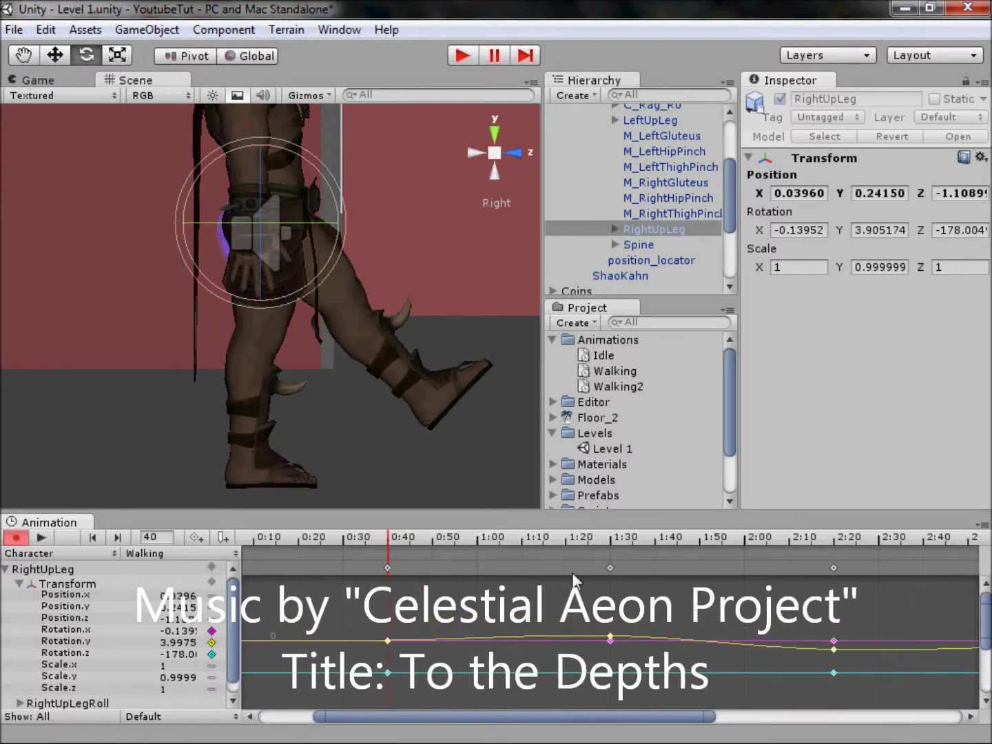
pyautogui.scroll(-4, 574, 580)
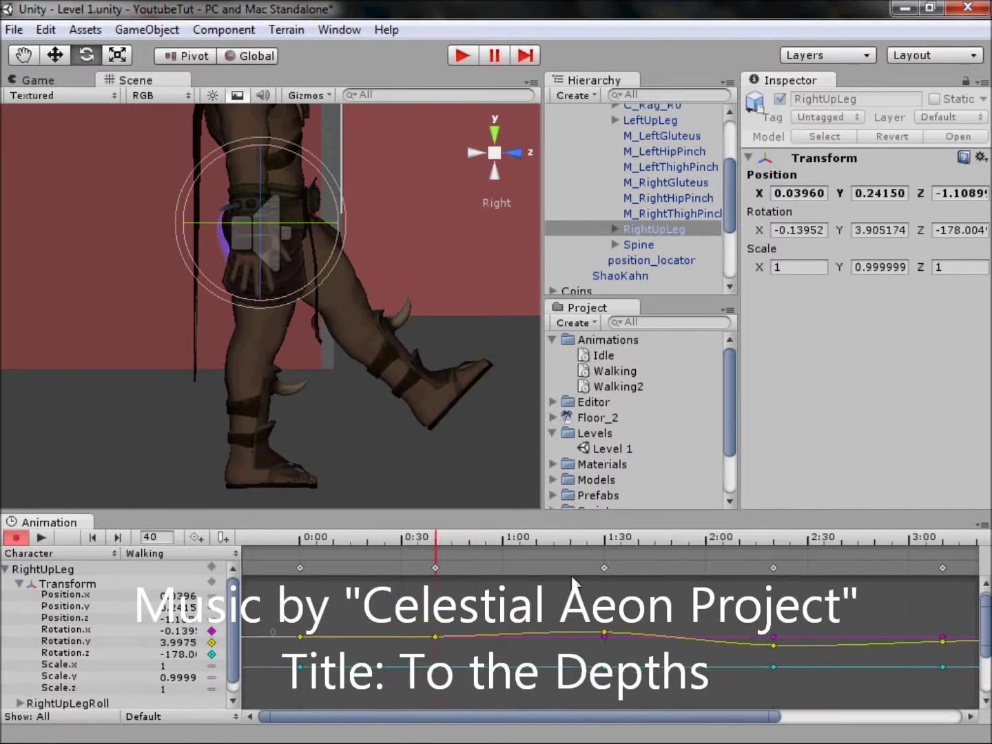
# - Shift the remaining RightUpLeg keyframes earlier so the third sits at 1:20 and the fourth at 2:00
pyautogui.scroll(3, 489, 568)
pyautogui.click(497, 568)
pyautogui.moveTo(495, 572); pyautogui.dragTo(814, 569)
pyautogui.scroll(-4, 551, 567)
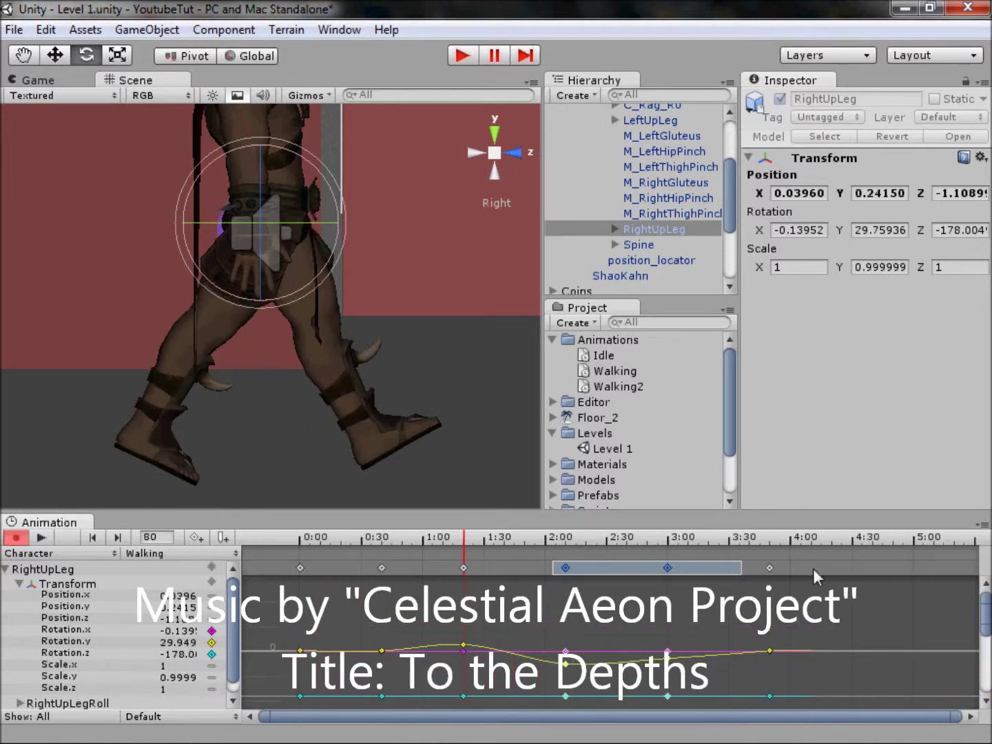
pyautogui.scroll(4, 586, 569)
pyautogui.click(544, 568)
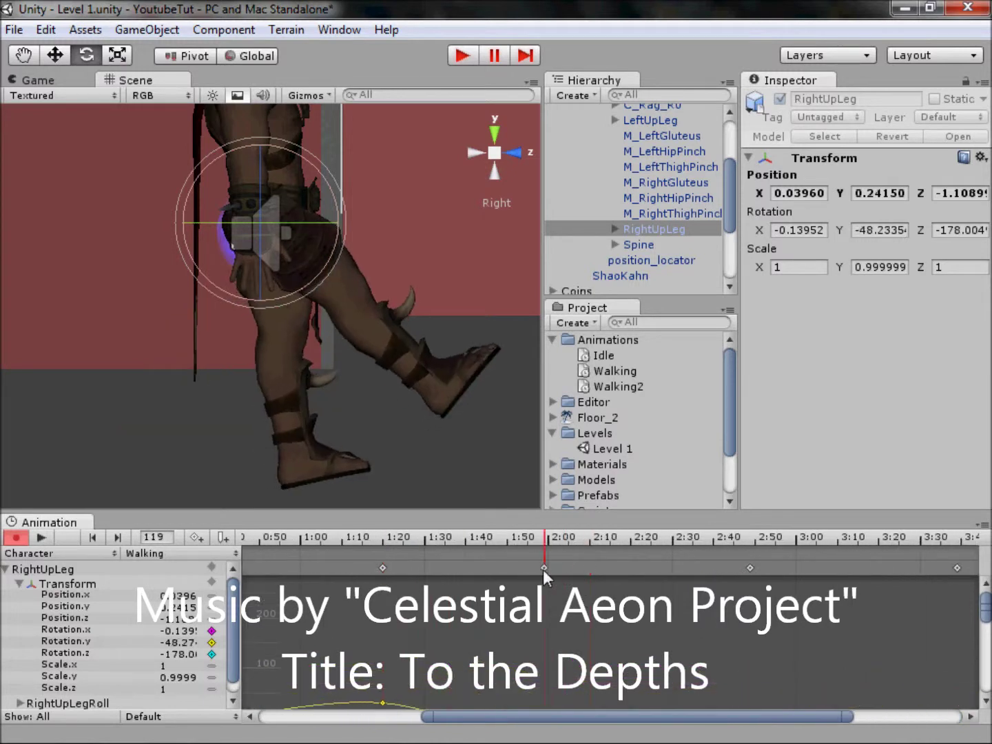
pyautogui.click(543, 569)
# - Move the fifth RightUpLeg keyframe to 2:40 and the last one to 3:20
pyautogui.scroll(-3, 565, 569)
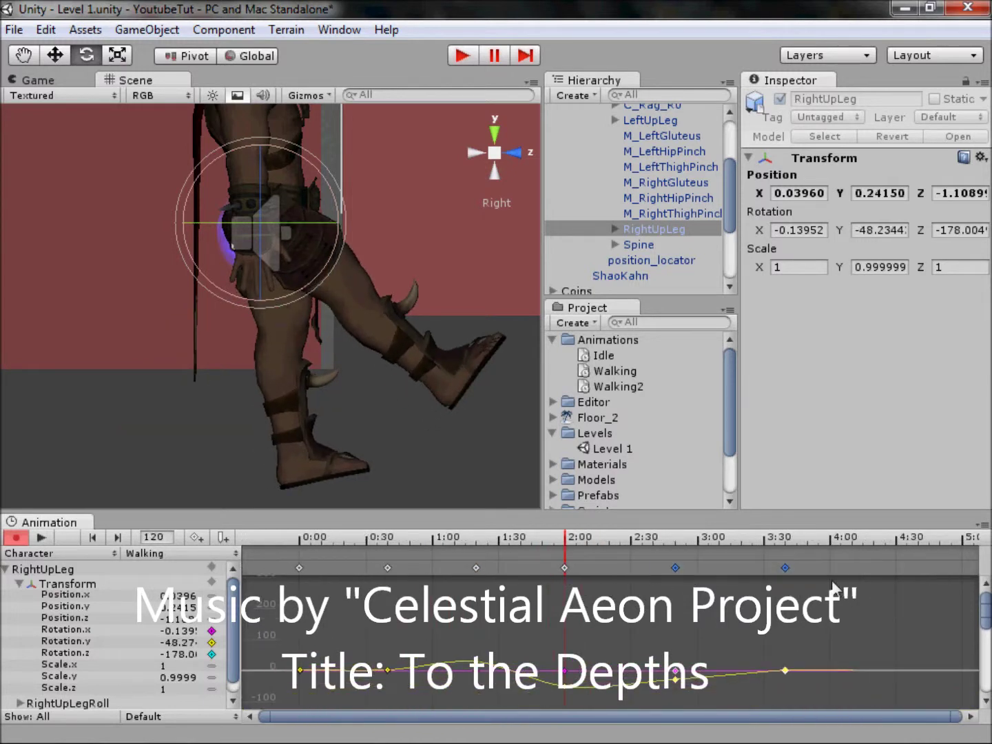
pyautogui.scroll(5, 610, 564)
pyautogui.click(579, 569)
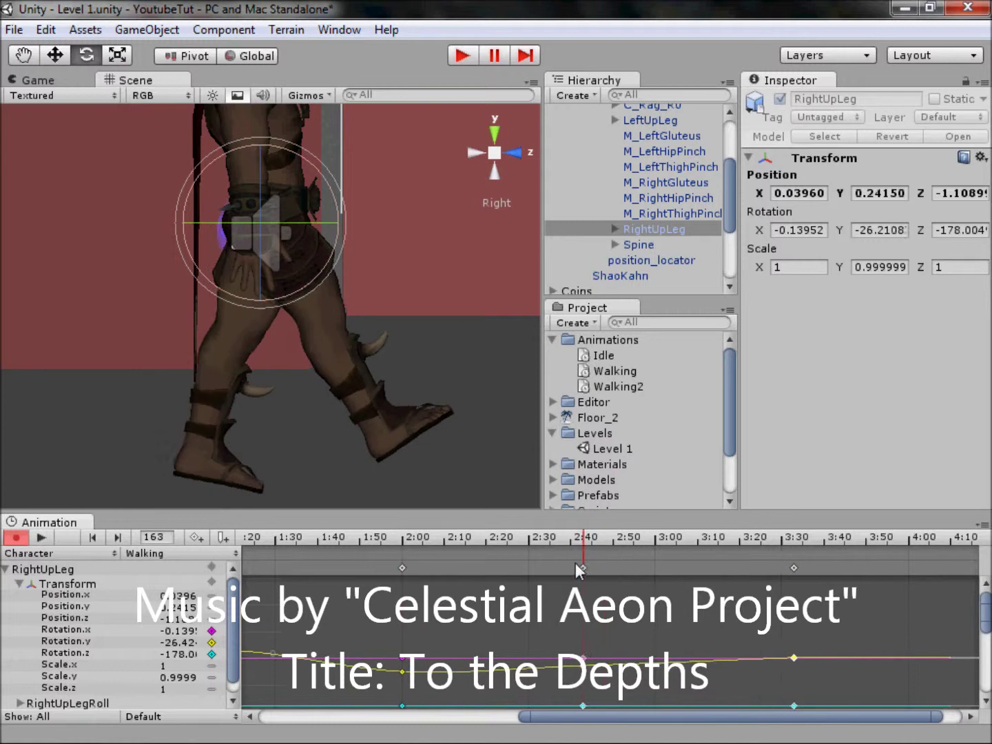
pyautogui.moveTo(576, 563); pyautogui.dragTo(572, 563)
pyautogui.moveTo(796, 578); pyautogui.dragTo(736, 563)
pyautogui.scroll(-2, 737, 563)
pyautogui.scroll(-1, 3, 638)
# - Scrub and play the Walking clip to check the tightened leg timing, turn off recording and reselect RightUpLeg
pyautogui.click(20, 568)
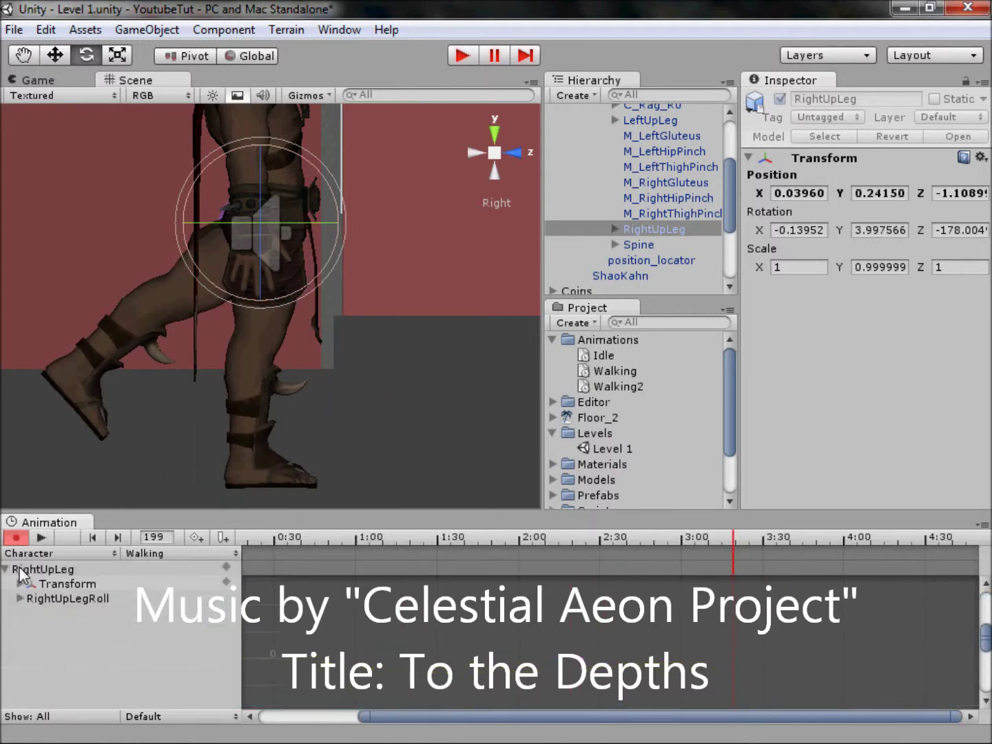
pyautogui.click(20, 583)
pyautogui.moveTo(275, 542); pyautogui.dragTo(134, 538)
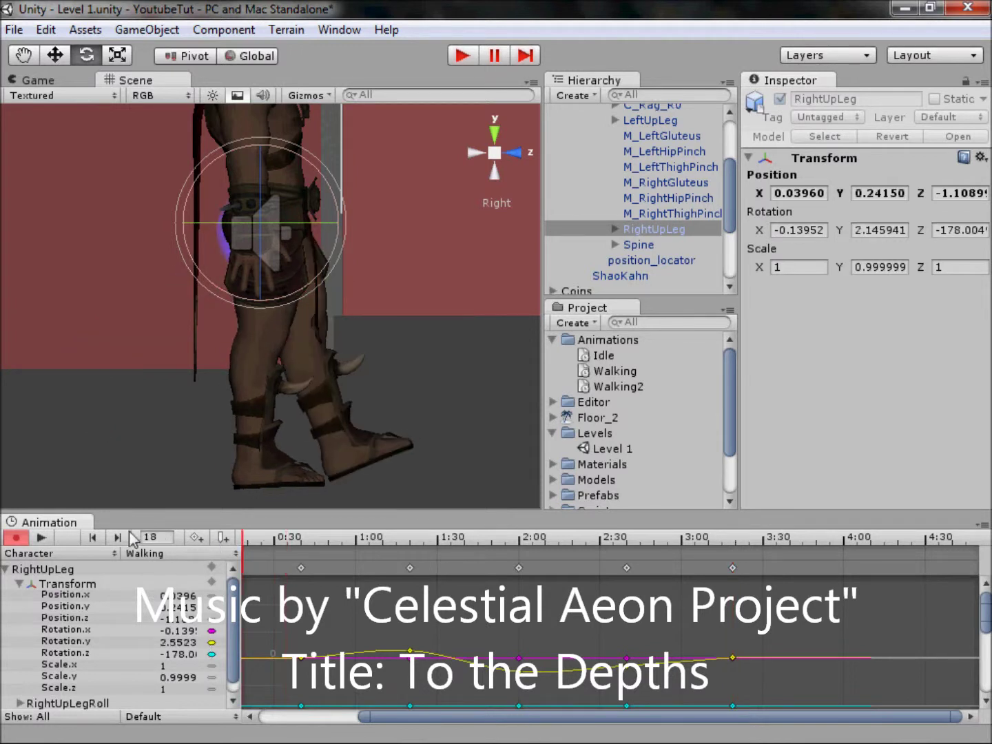
pyautogui.moveTo(363, 720); pyautogui.dragTo(209, 727)
pyautogui.click(40, 537)
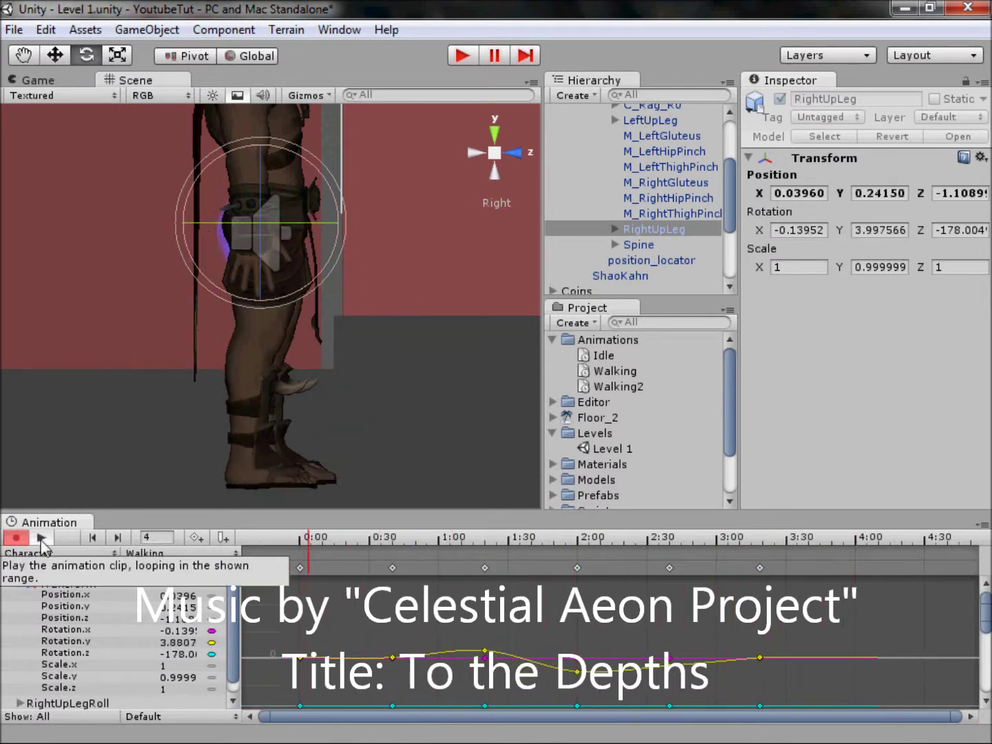
pyautogui.click(42, 538)
pyautogui.keyDown('shift'); pyautogui.scroll(-12, 808, 655); pyautogui.keyUp('shift')
pyautogui.scroll(-1, 686, 662)
pyautogui.scroll(-1, 152, 599)
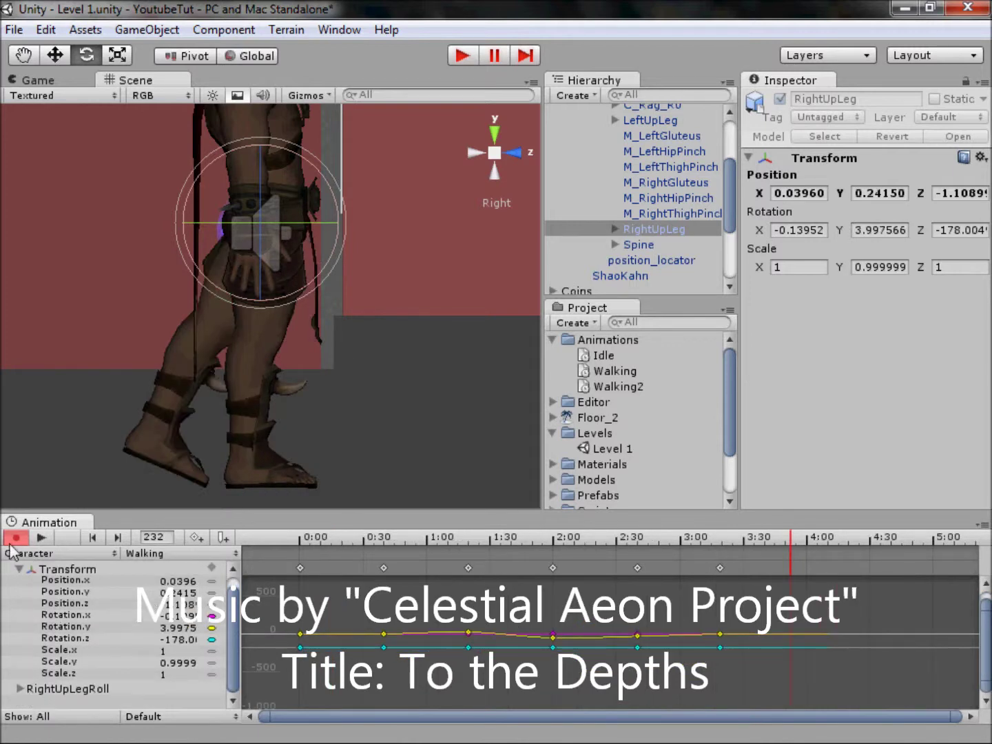
pyautogui.click(16, 538)
pyautogui.click(403, 457)
pyautogui.click(667, 229)
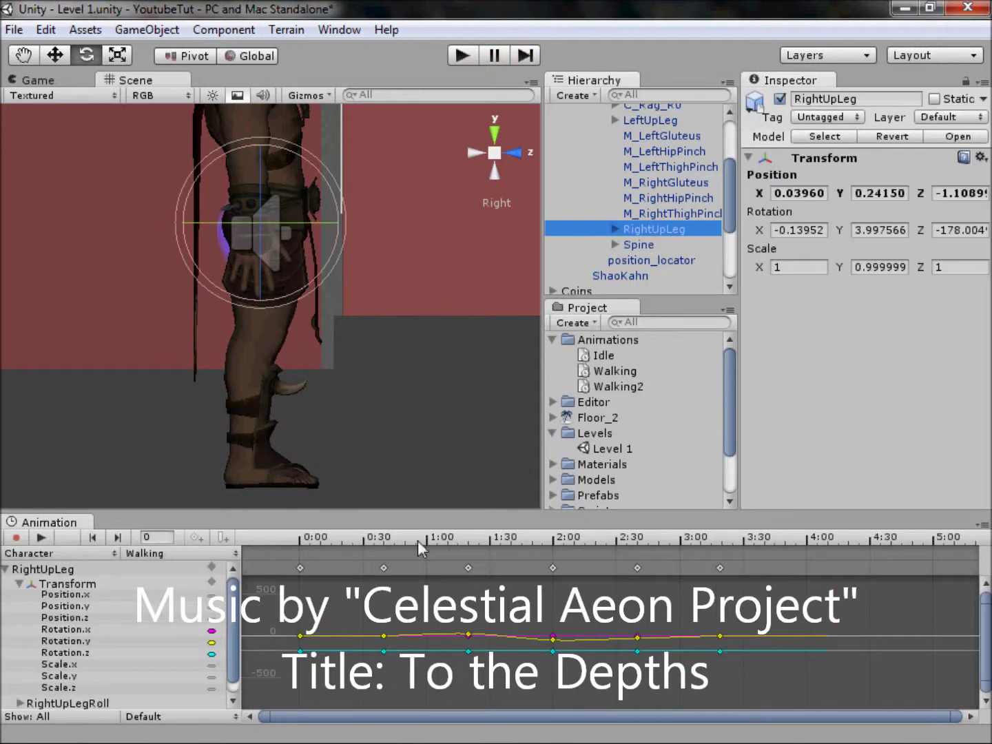
# - Restore the 50-frame spacing of the RightUpLeg keyframes, placing them at 0:50, 1:40, 2:30, 3:20 and 4:10
pyautogui.scroll(-1, 658, 623)
pyautogui.scroll(-1, 140, 625)
pyautogui.scroll(1, 190, 624)
pyautogui.moveTo(663, 567); pyautogui.dragTo(753, 567)
pyautogui.moveTo(590, 567); pyautogui.dragTo(663, 568)
pyautogui.moveTo(517, 567); pyautogui.dragTo(571, 568)
pyautogui.moveTo(445, 568); pyautogui.dragTo(481, 567)
pyautogui.moveTo(373, 568); pyautogui.dragTo(390, 568)
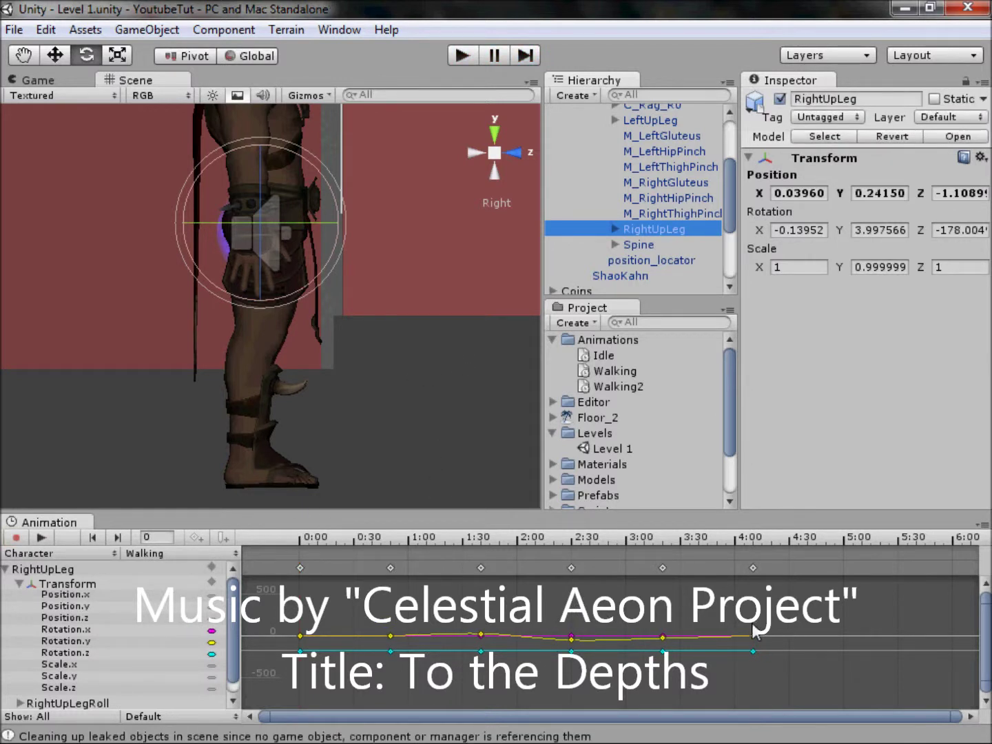
# - Play the Walking clip preview to check the leg motion, stop it and keep RightUpLeg selected
pyautogui.click(41, 538)
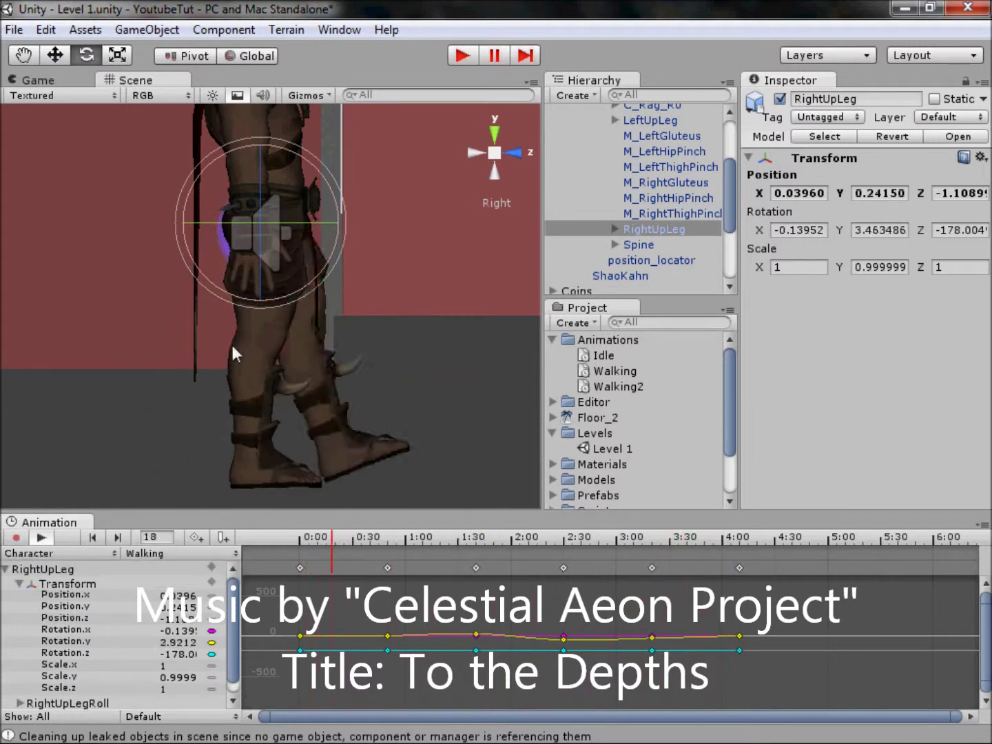
pyautogui.click(42, 538)
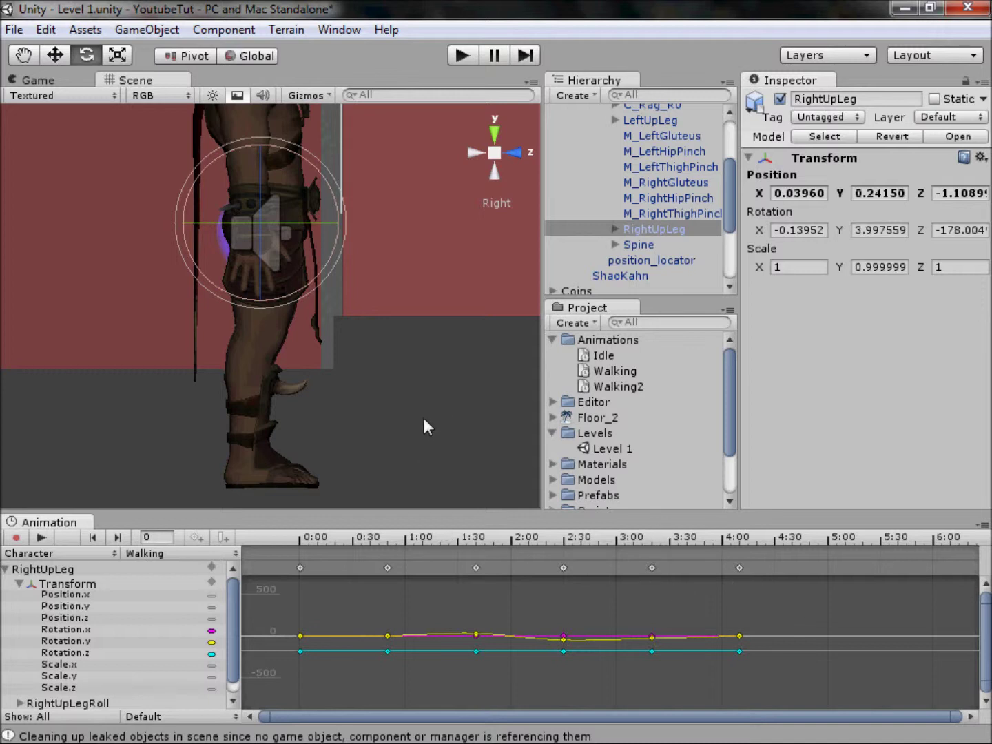
pyautogui.click(443, 437)
pyautogui.click(644, 229)
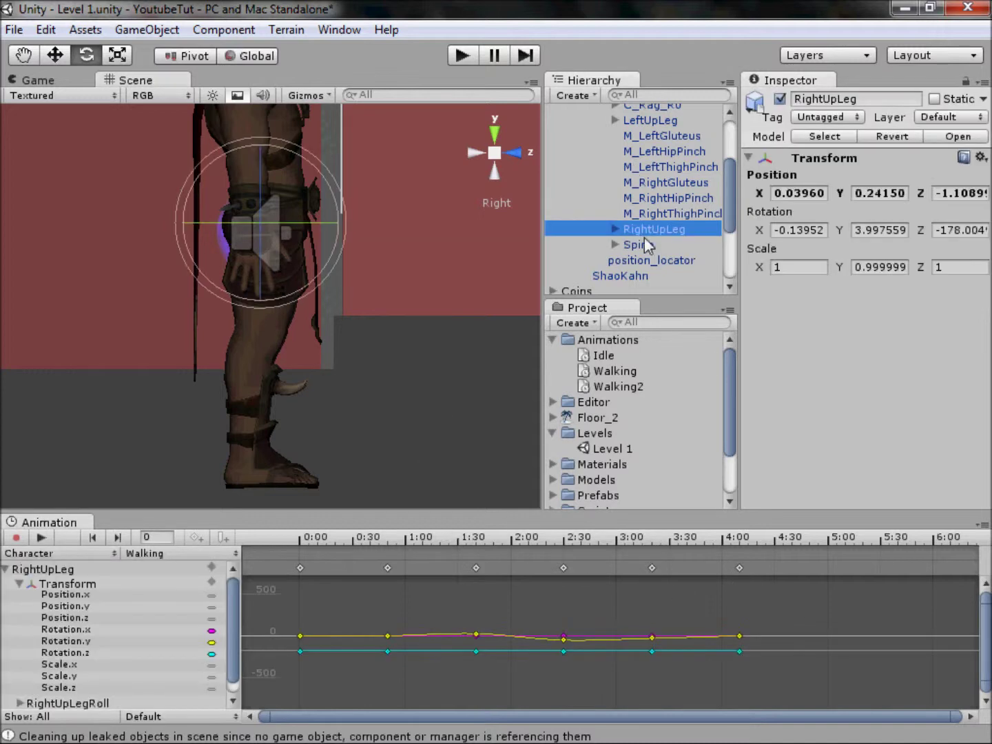
pyautogui.click(44, 29)
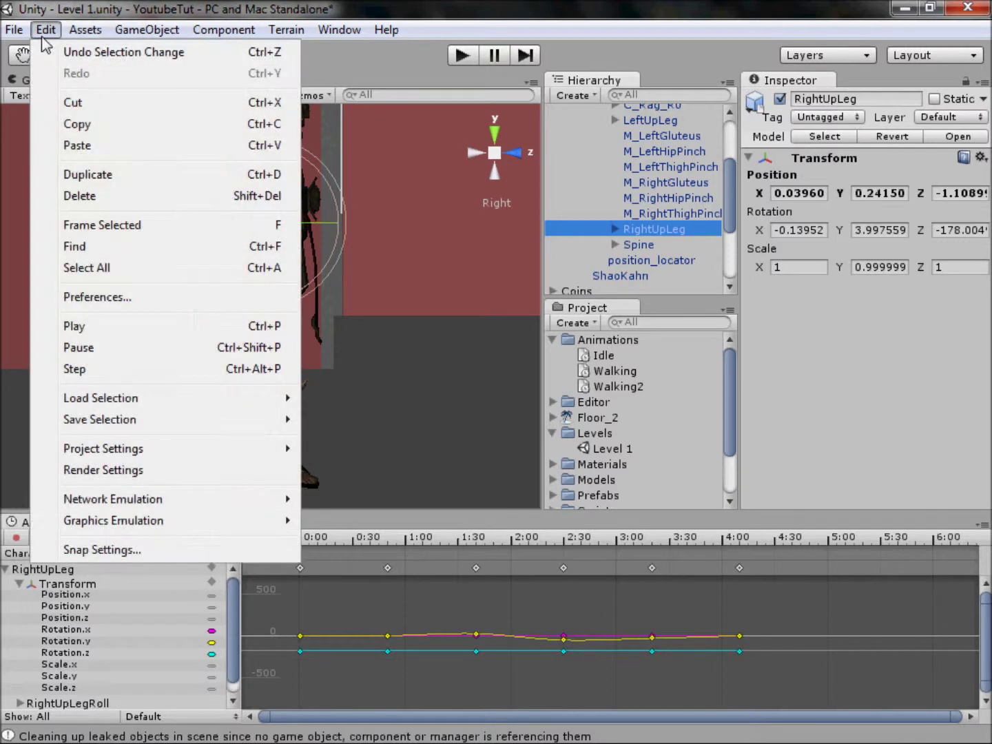
pyautogui.press('Escape')
# - Shift all RightUpLeg keyframes after the first one earlier, with the second at frame 38, and undo the shift
pyautogui.moveTo(751, 566); pyautogui.dragTo(466, 570)
pyautogui.moveTo(313, 563); pyautogui.dragTo(313, 563)
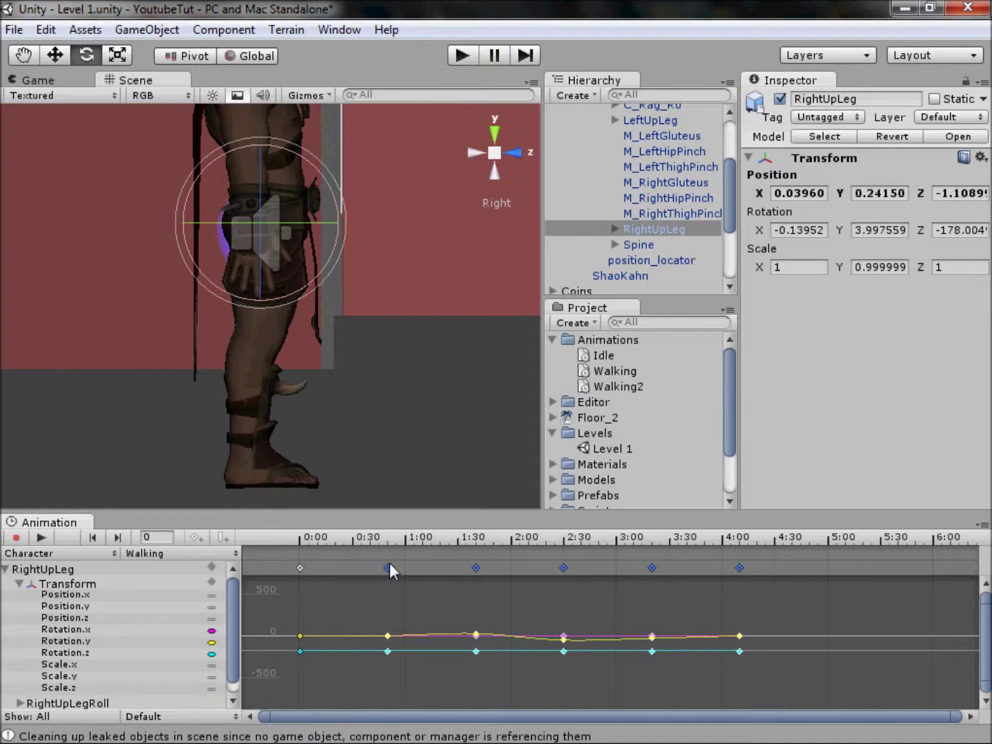
pyautogui.moveTo(388, 566); pyautogui.dragTo(367, 563)
pyautogui.scroll(8, 818, 651)
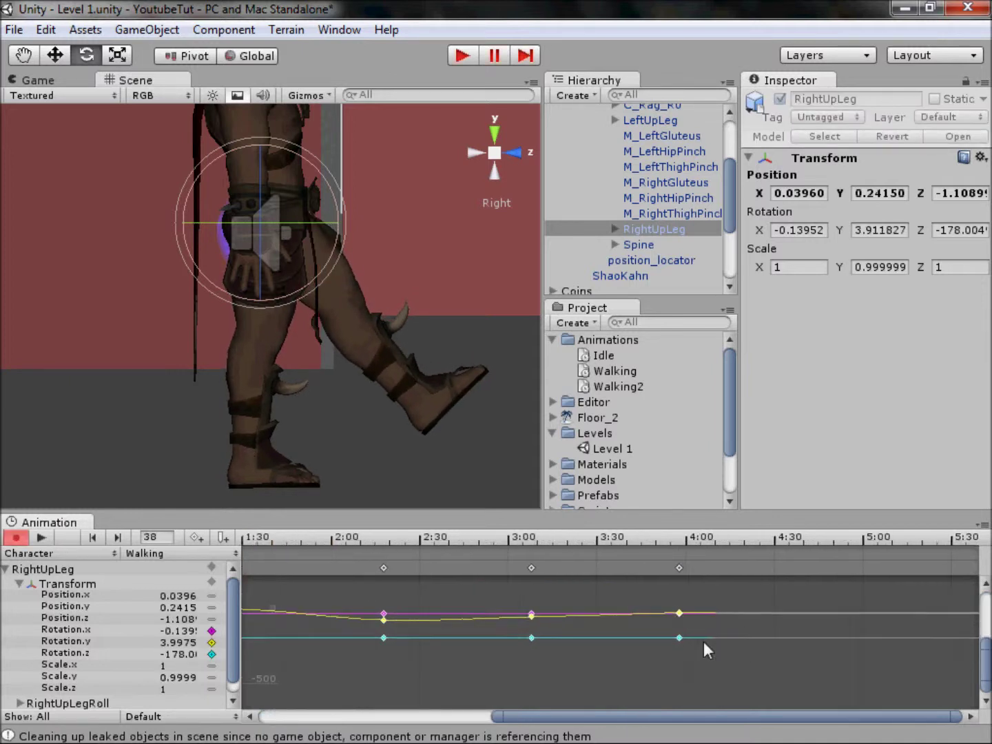
pyautogui.scroll(2, 709, 620)
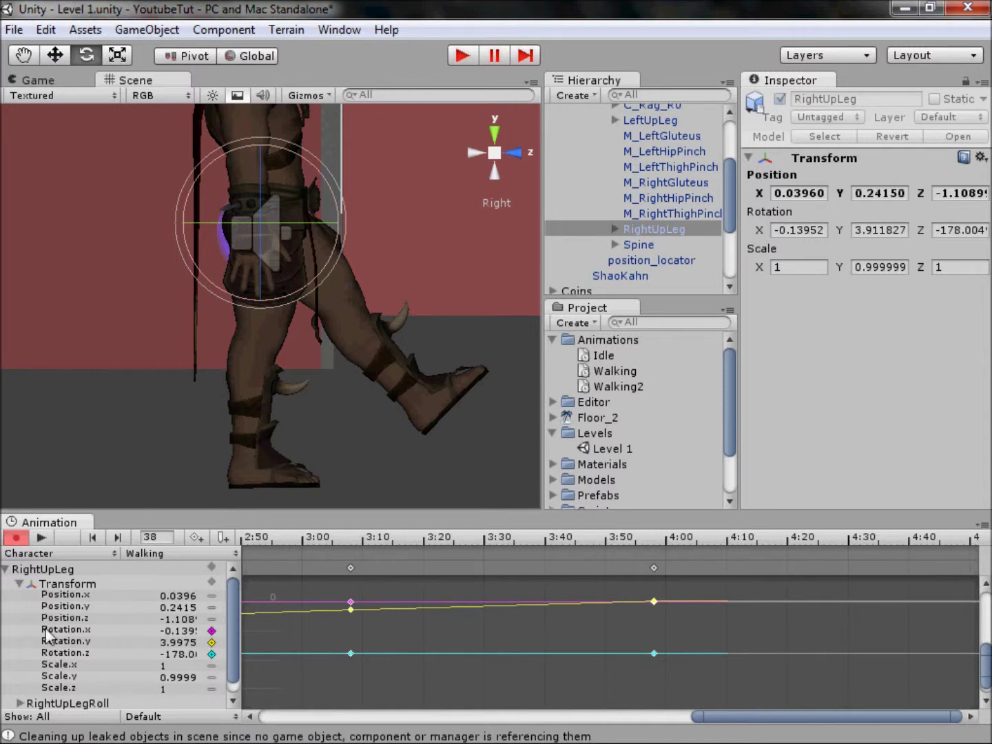
pyautogui.scroll(-1, 45, 630)
pyautogui.scroll(1, 382, 613)
pyautogui.hotkey('ctrl', 'z')
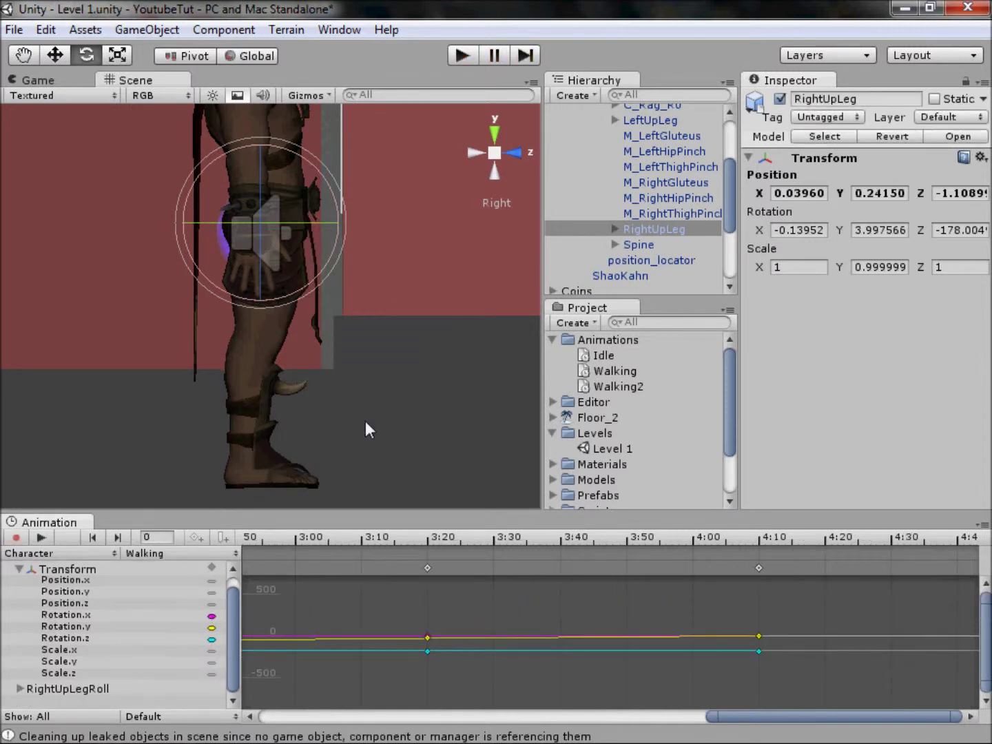
# - Examine the whole character in the Scene view and the Walking clip's Transform curves of the LeftUpLeg and RightUpLeg bones
pyautogui.scroll(-6, 334, 394)
pyautogui.moveTo(299, 382); pyautogui.dragTo(332, 410, button='middle')
pyautogui.scroll(1, 329, 417)
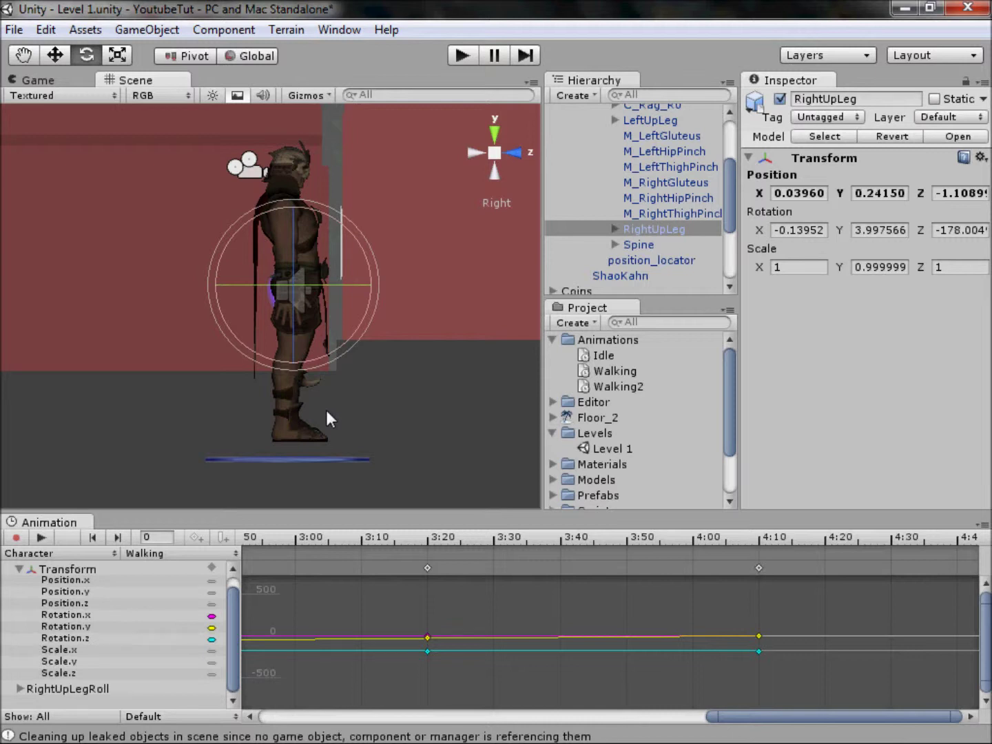
pyautogui.click(18, 570)
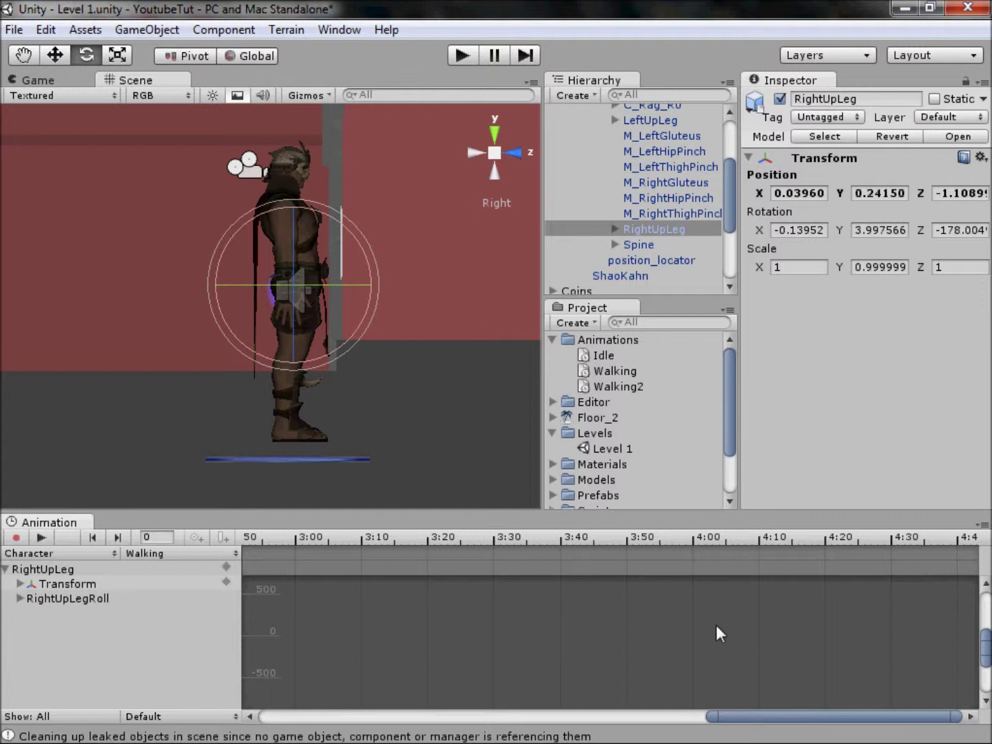
pyautogui.click(616, 227)
pyautogui.scroll(3, 648, 179)
pyautogui.click(645, 194)
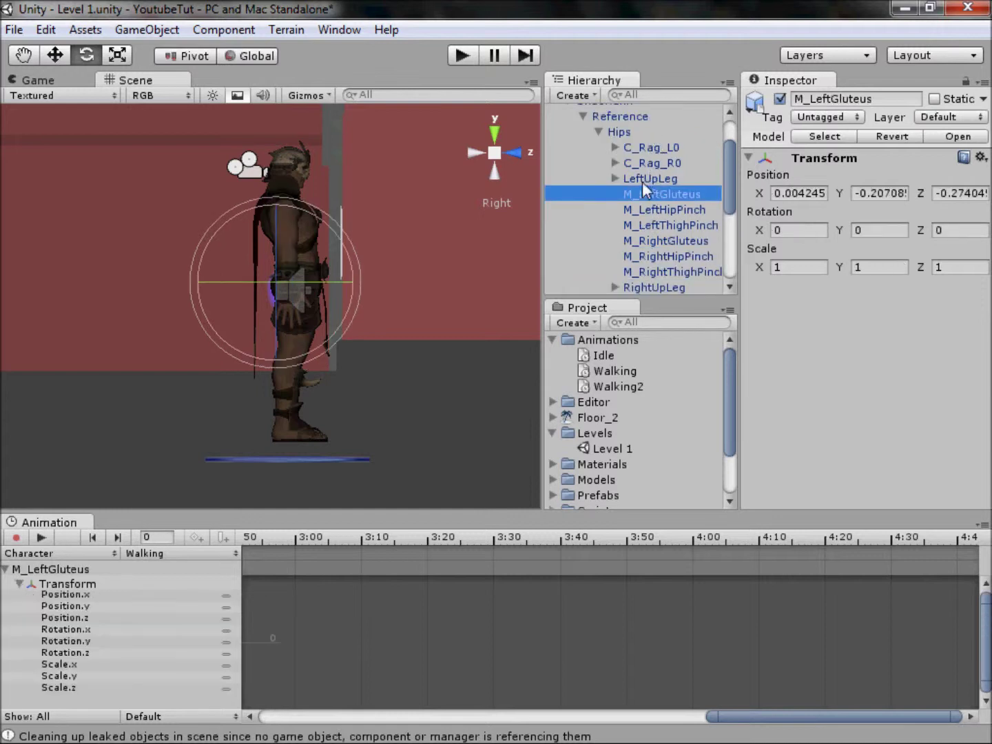
pyautogui.click(642, 182)
pyautogui.click(663, 288)
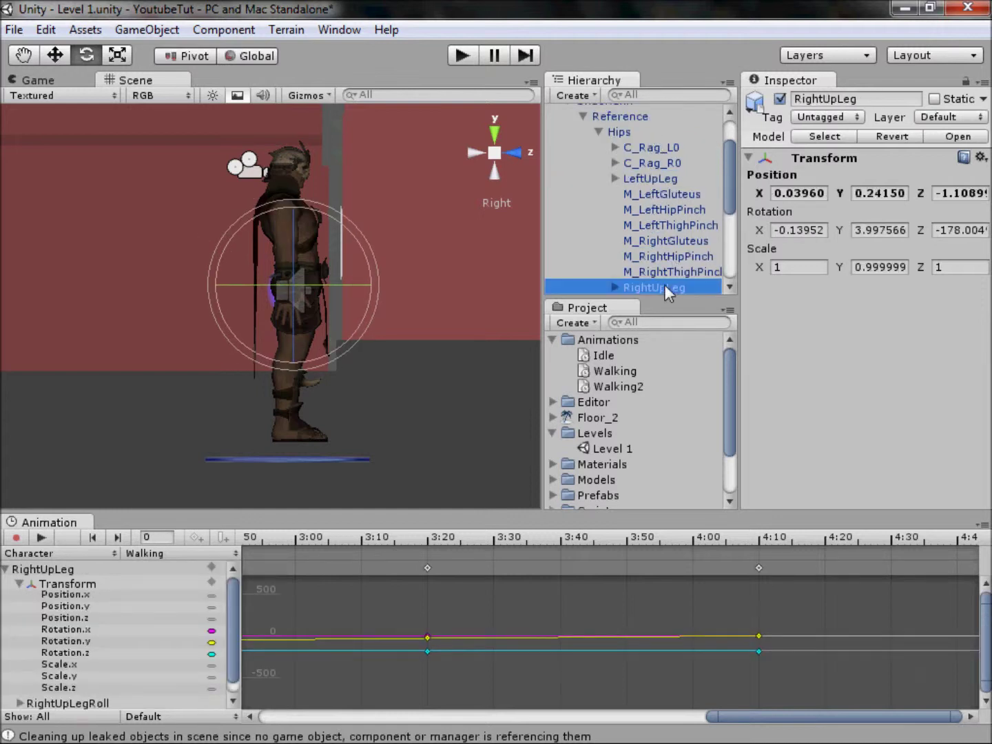
pyautogui.scroll(-1, 81, 618)
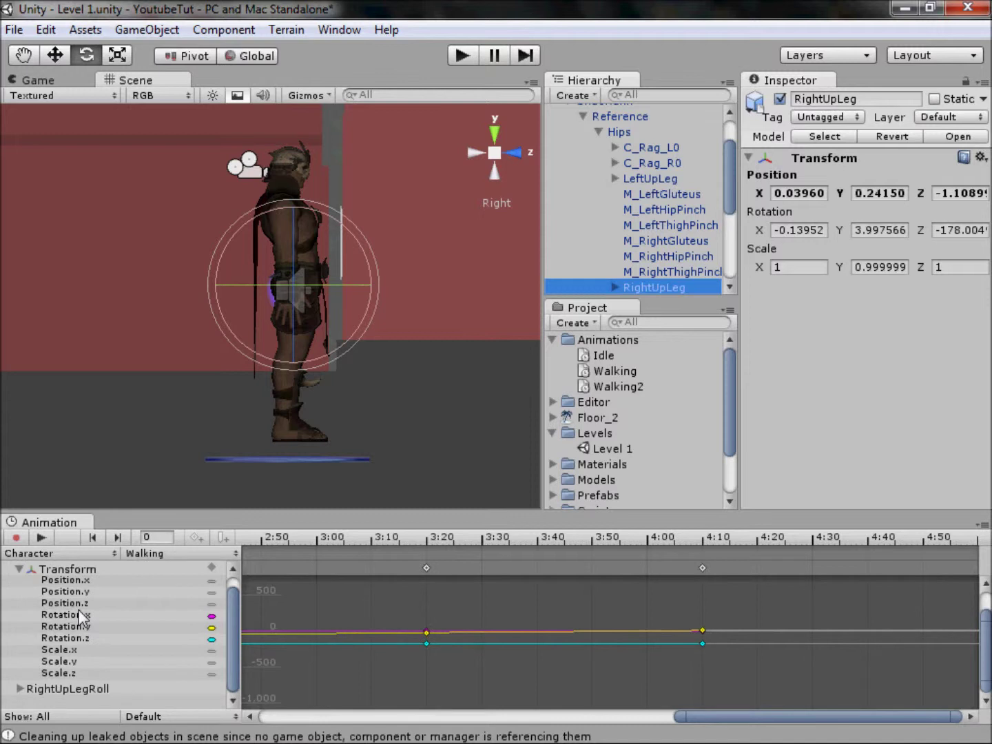
pyautogui.click(28, 685)
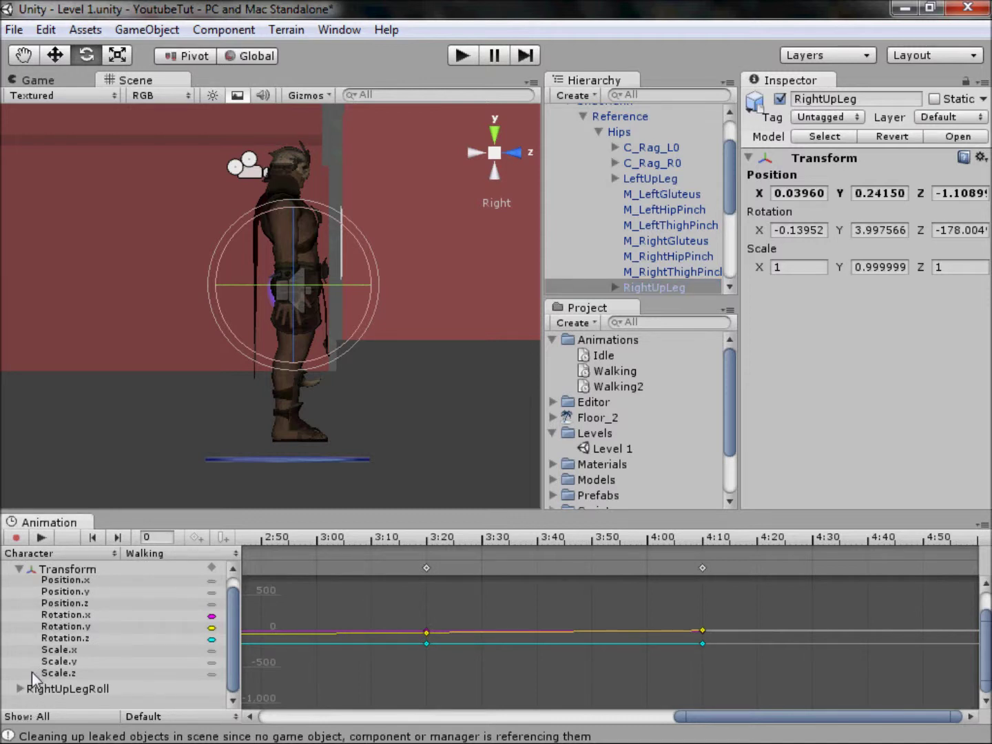
# - Play the Walking clip preview with all RightUpLeg keyframes in view to check the stride, and stop the preview
pyautogui.click(21, 688)
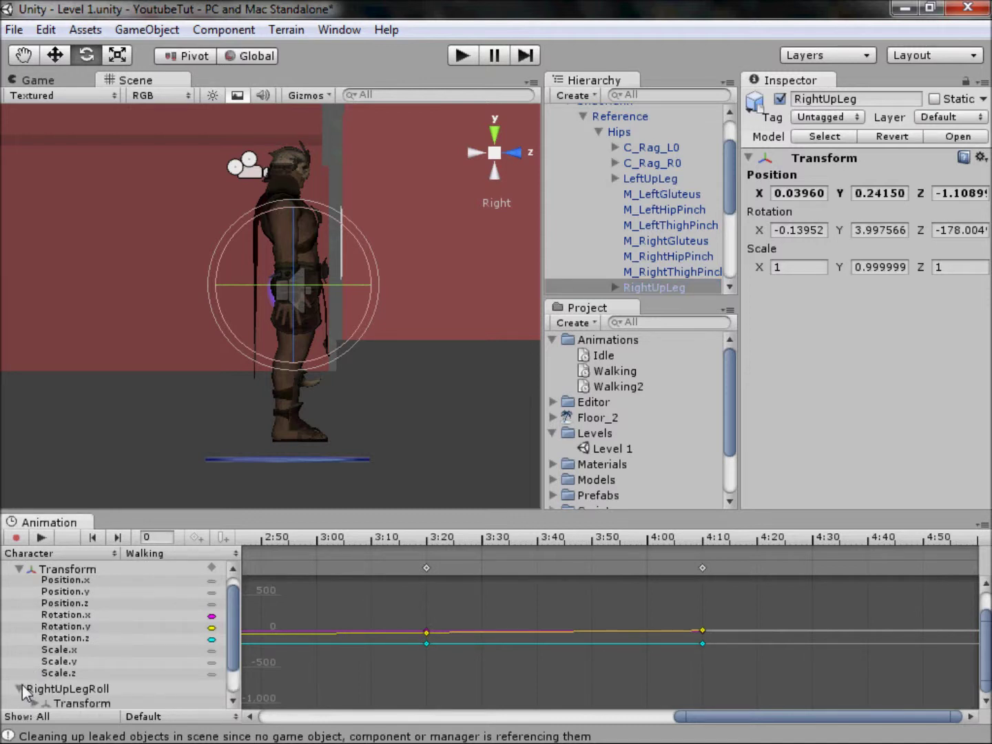
pyautogui.click(19, 645)
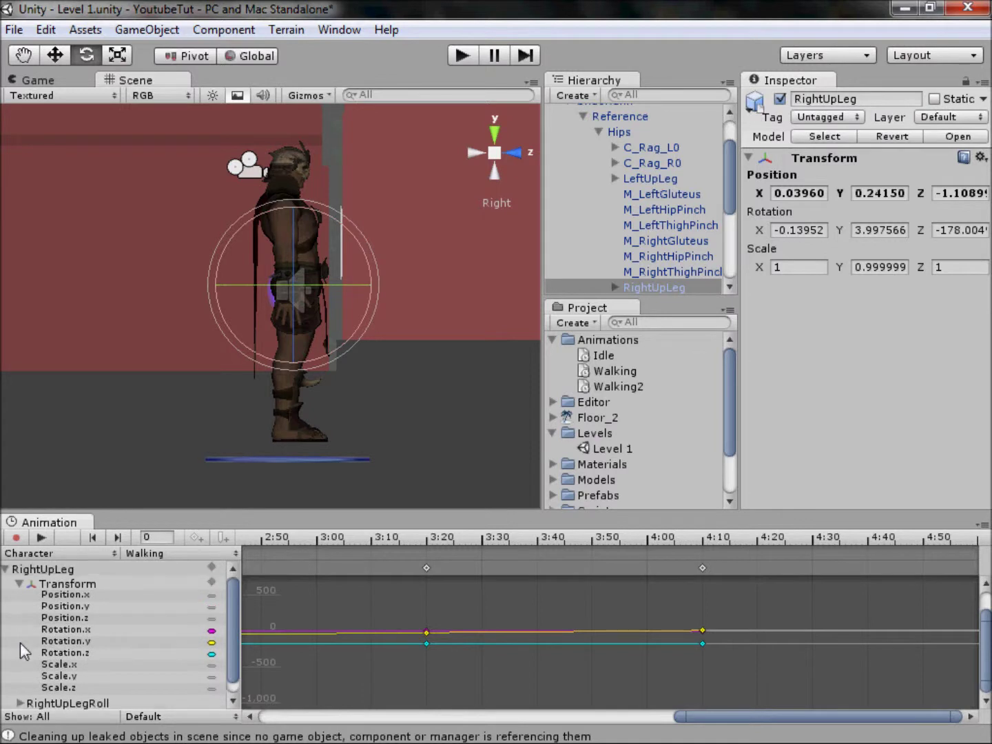
pyautogui.click(5, 569)
pyautogui.click(42, 541)
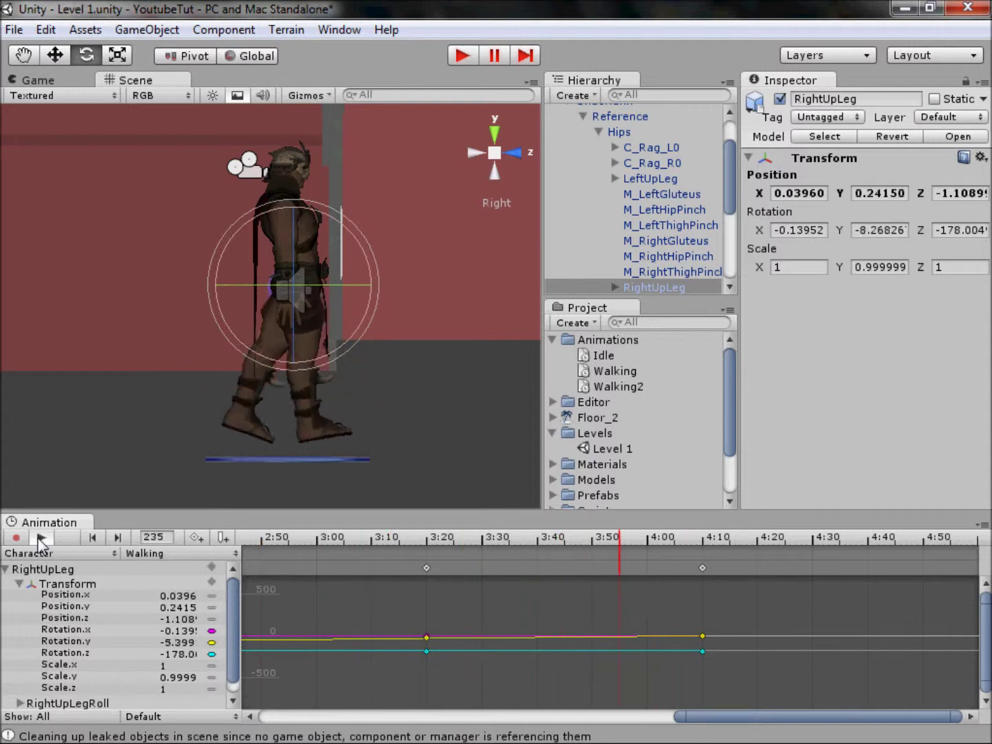
pyautogui.moveTo(683, 713); pyautogui.dragTo(246, 712)
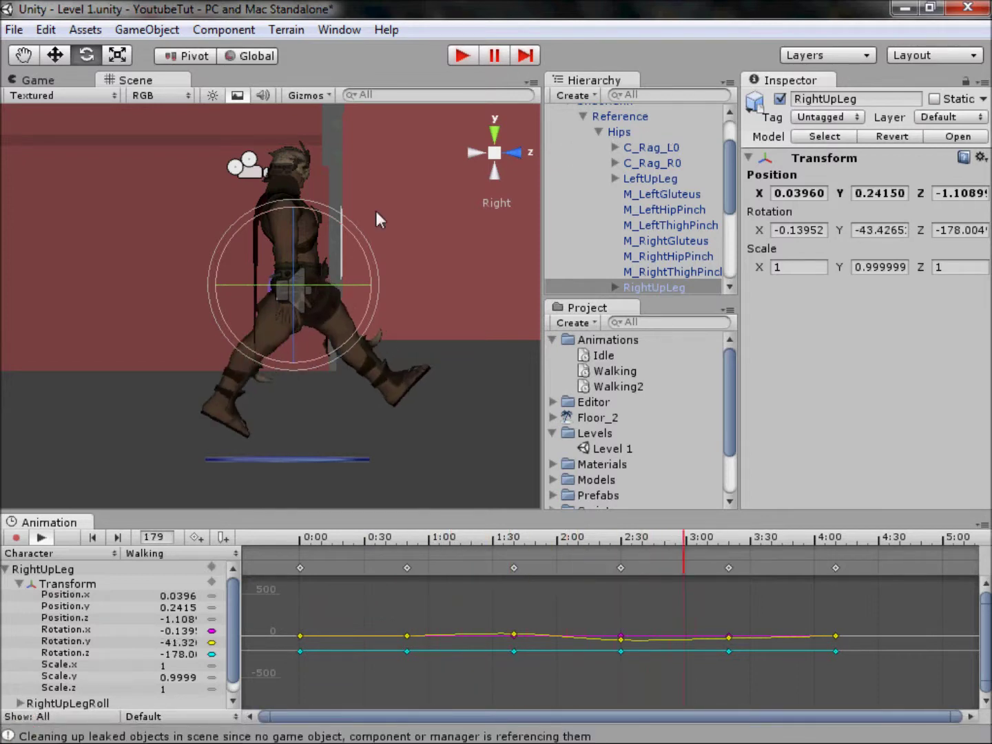
pyautogui.click(41, 538)
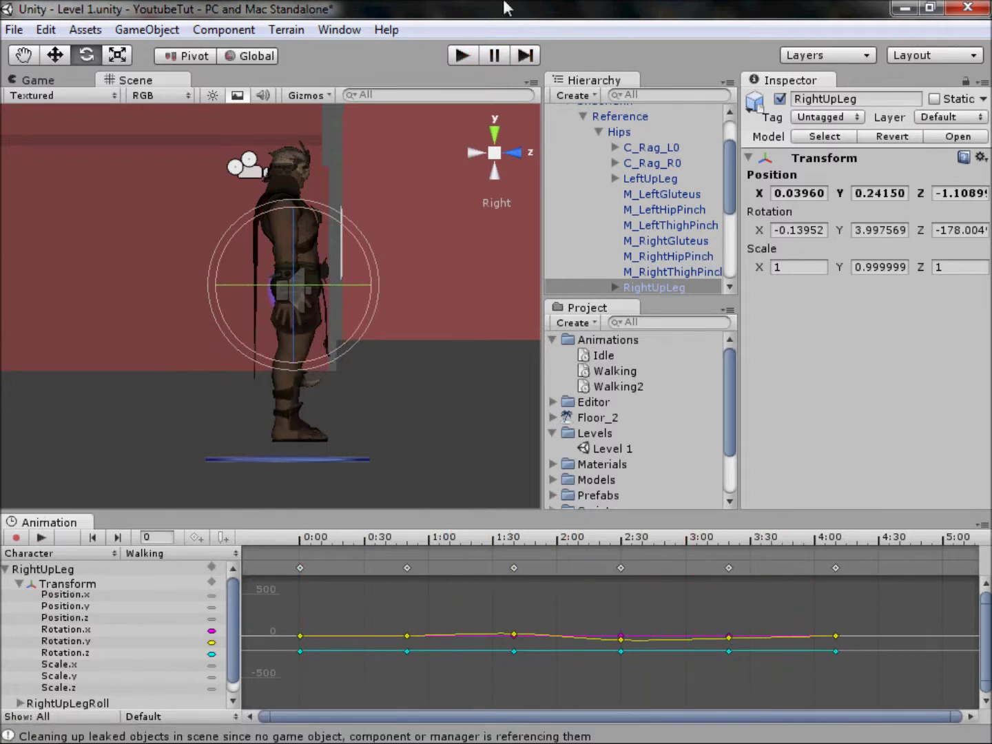
# - Run the game, walk the character forward and turn both ways to test the Walking animation, and exit play mode
pyautogui.click(463, 55)
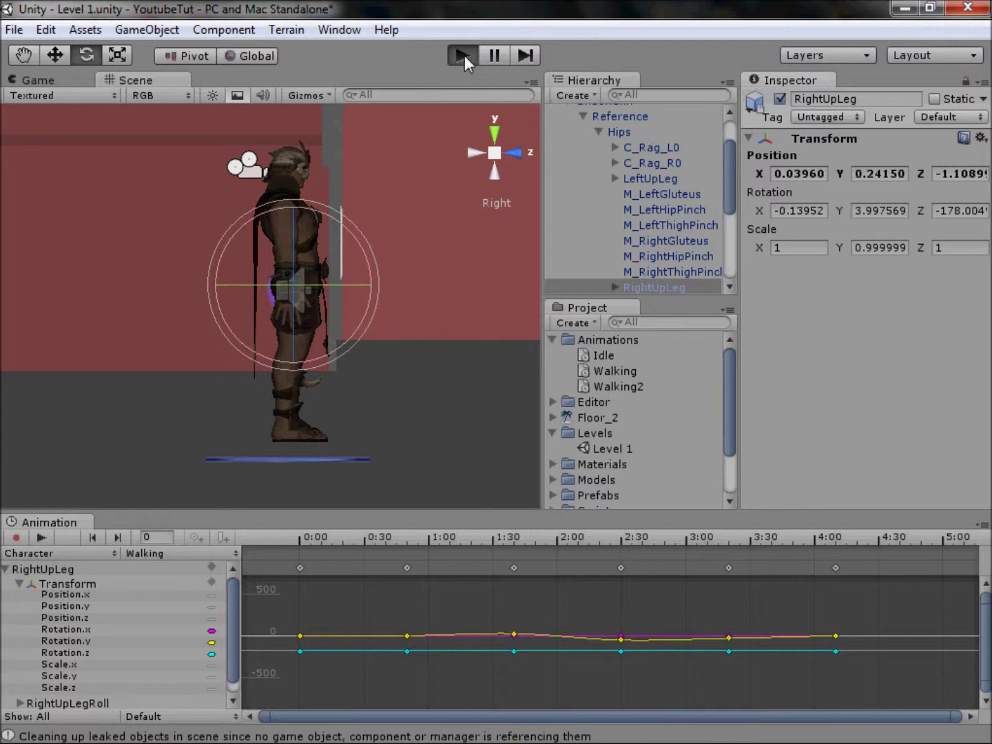
pyautogui.press('w')
pyautogui.press('a')
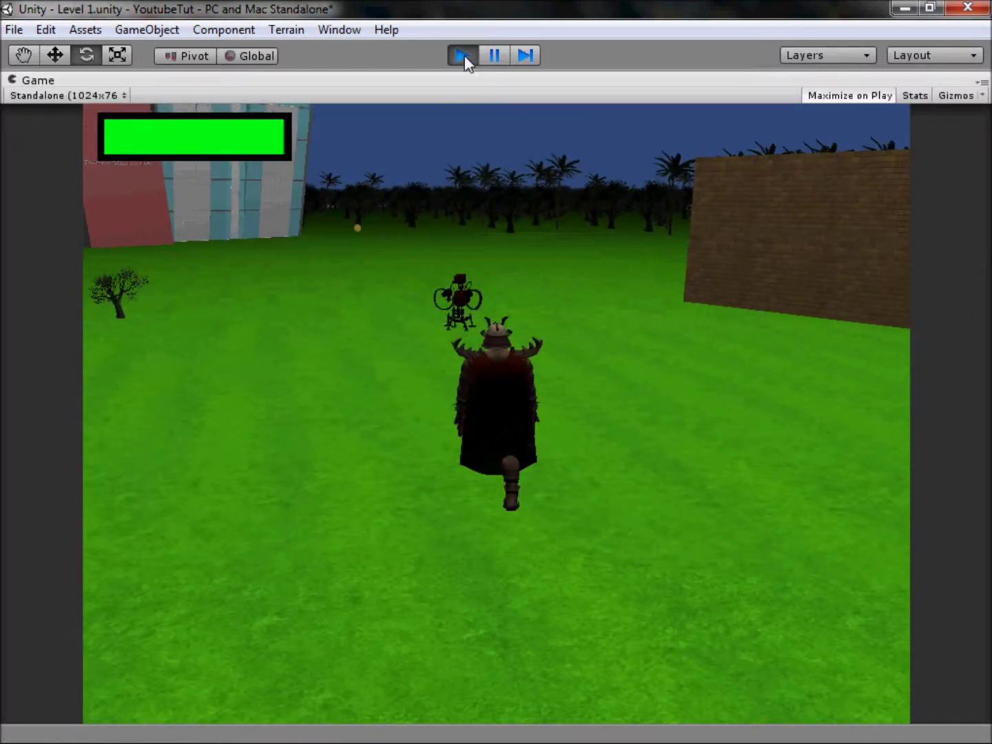
pyautogui.press('d')
pyautogui.press('w')
pyautogui.press('d')
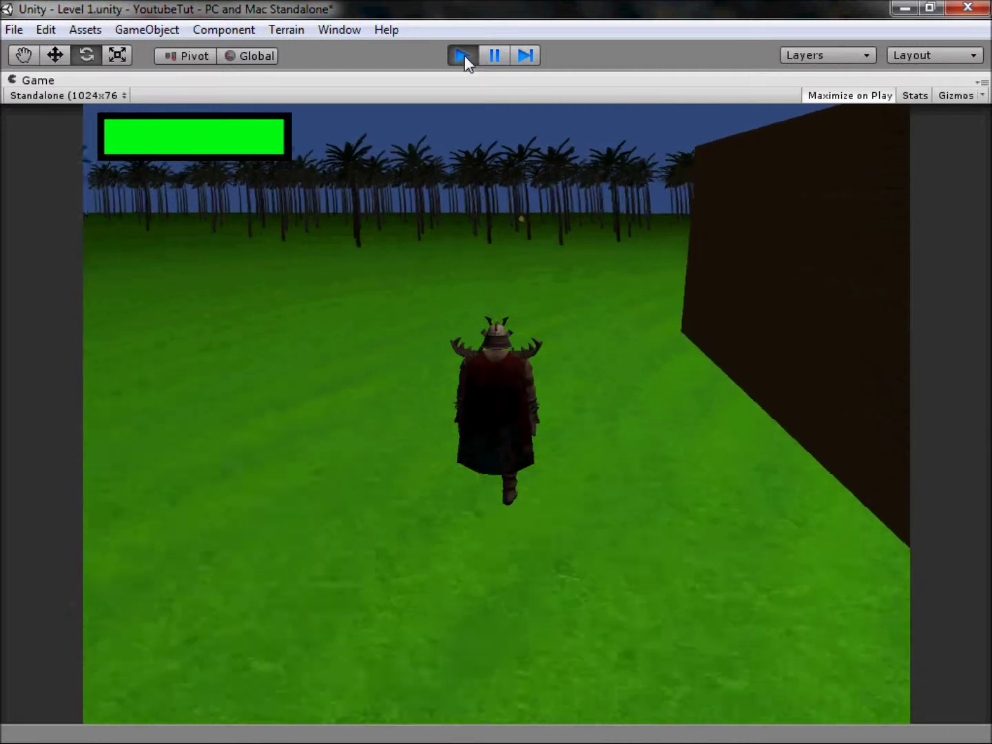
pyautogui.click(464, 55)
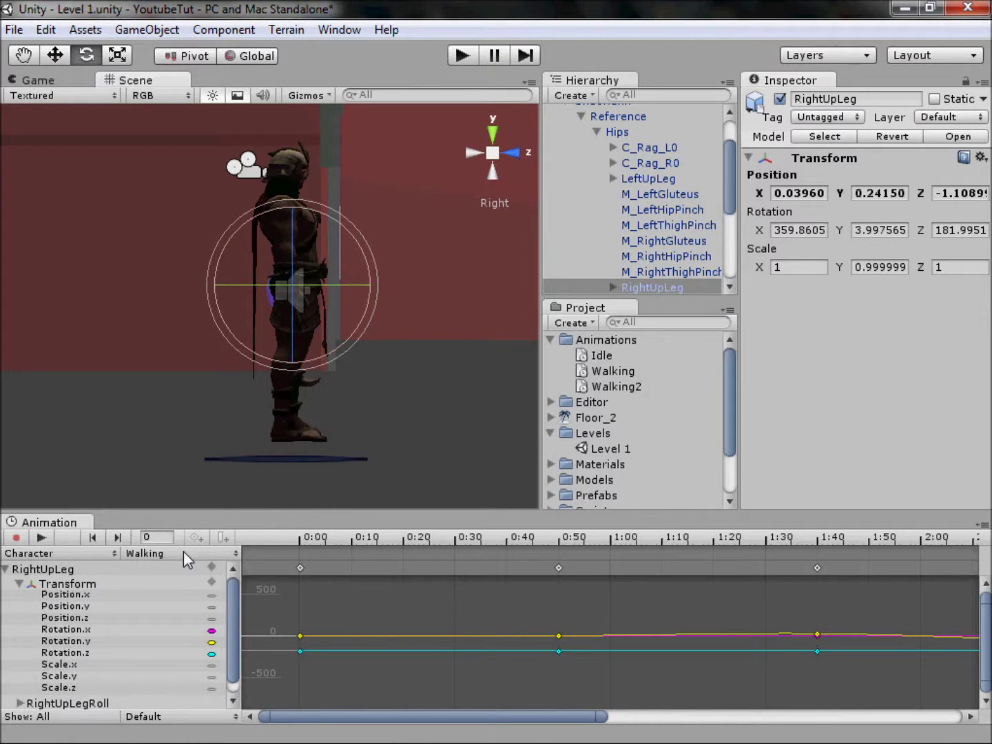
pyautogui.scroll(-5, 450, 587)
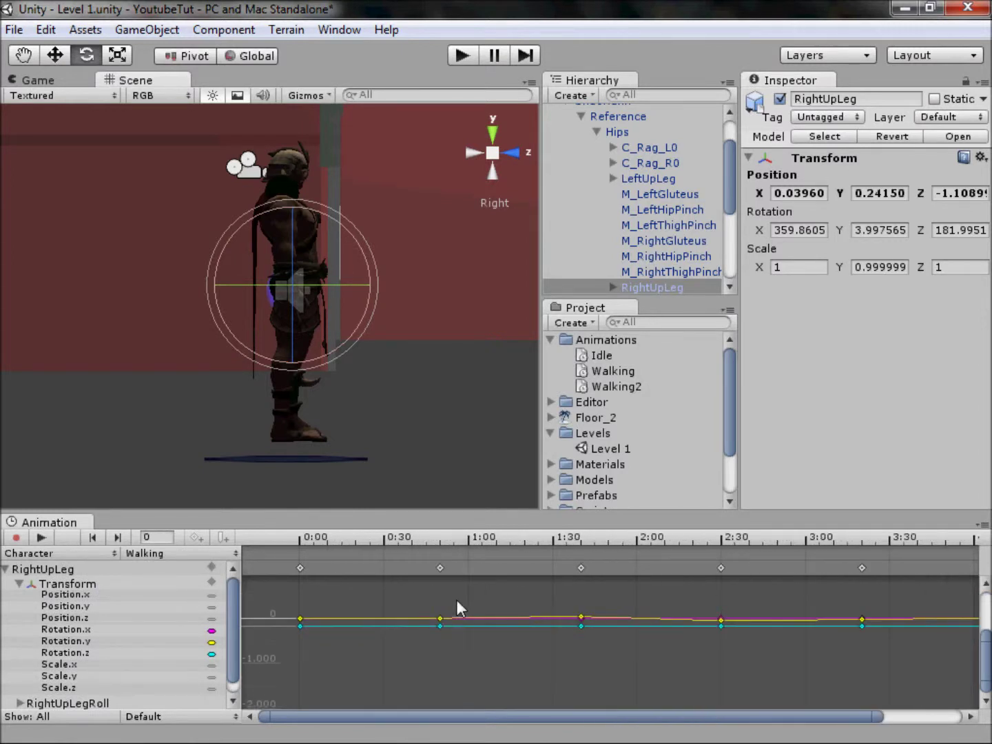
pyautogui.scroll(-4, 457, 601)
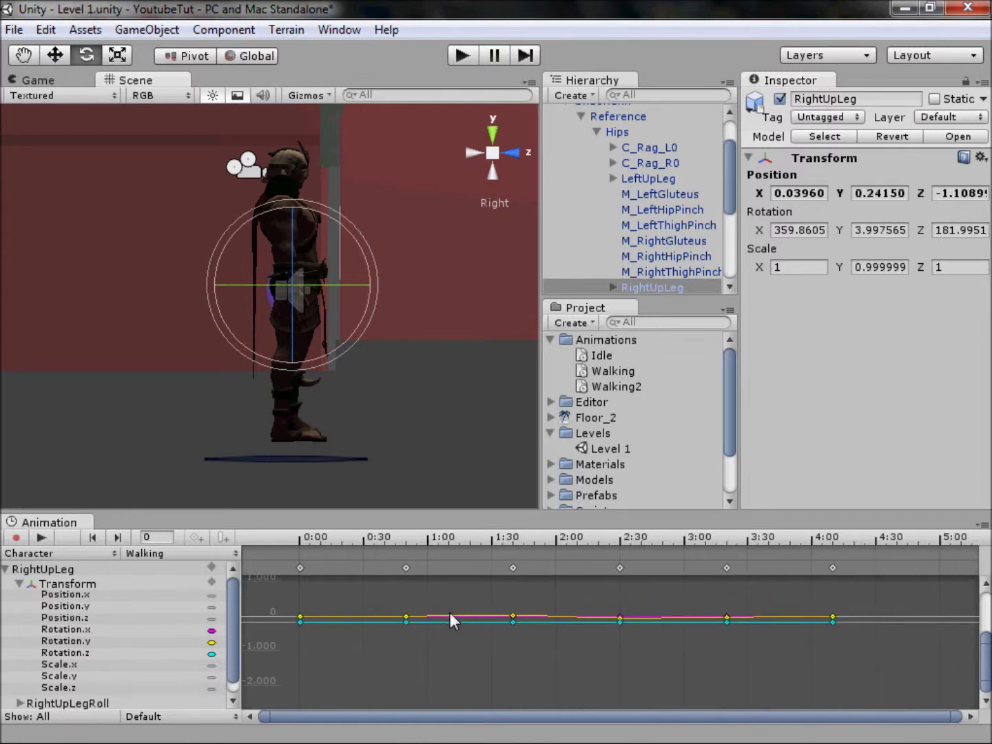
pyautogui.scroll(2, 449, 612)
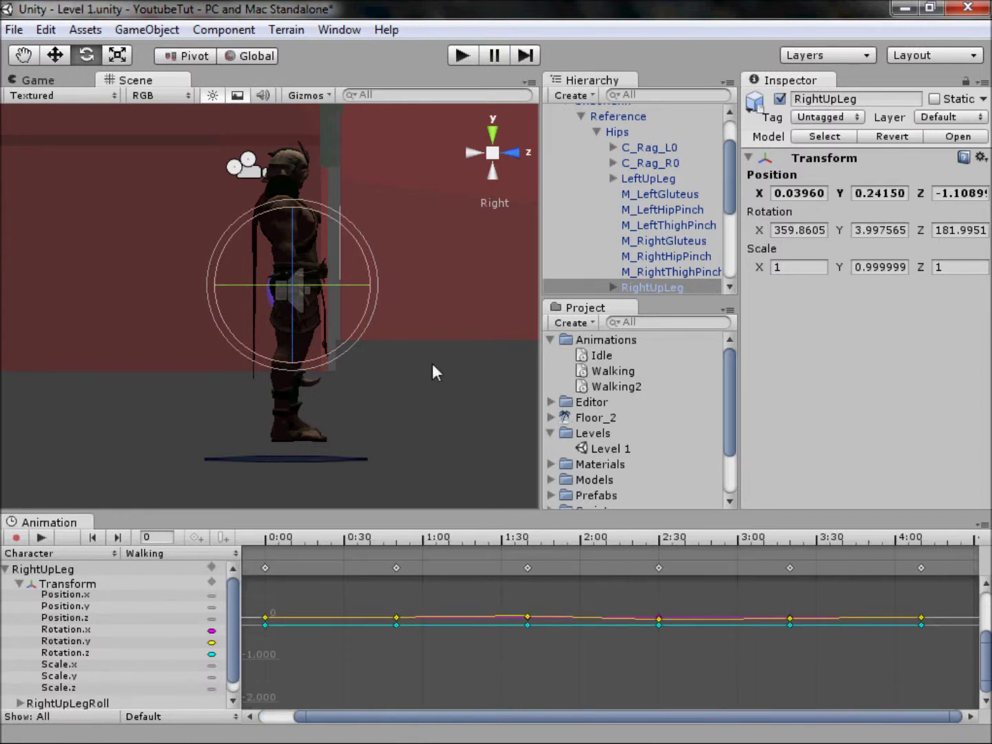